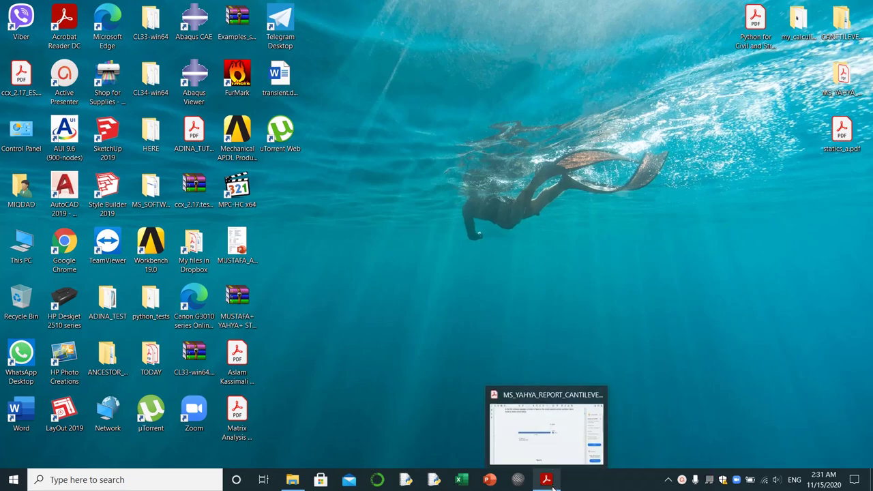
Launch Abaqus/CAE from its desktop shortcut, glancing at the cantilever beam report meanwhile
{"action": "left_click", "coordinate": [549, 481]}
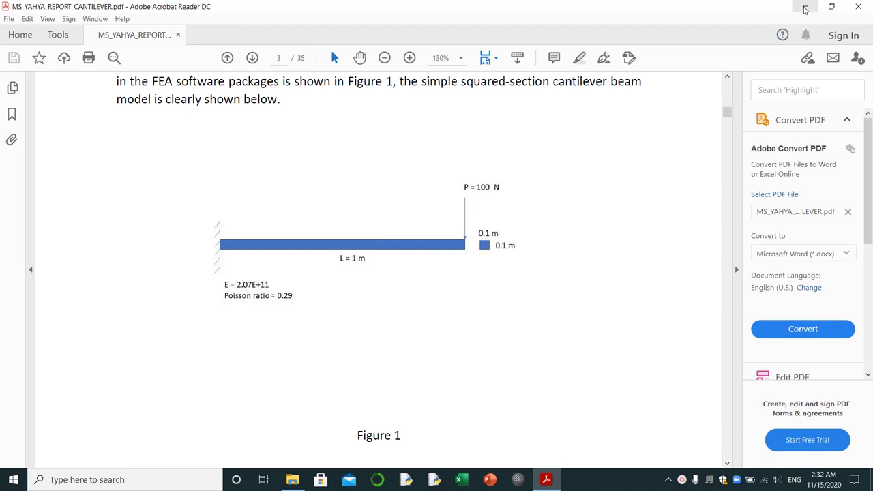
{"action": "left_click", "coordinate": [804, 8]}
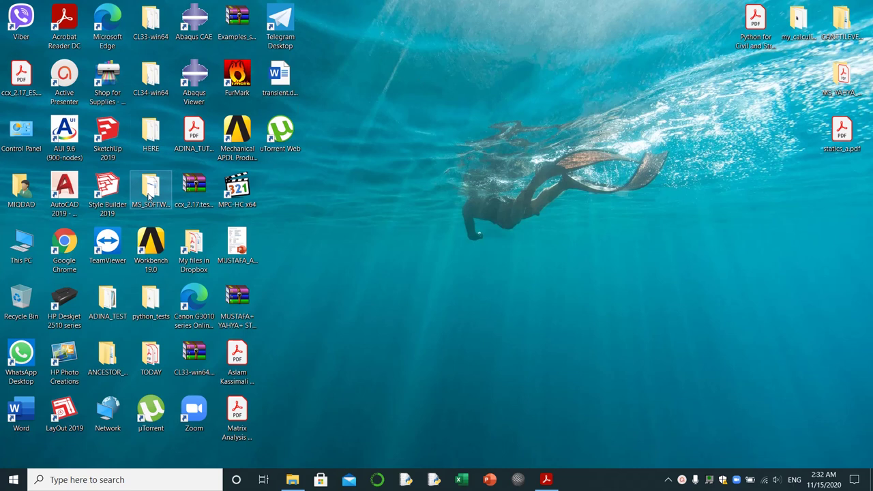
{"action": "left_click", "coordinate": [194, 30]}
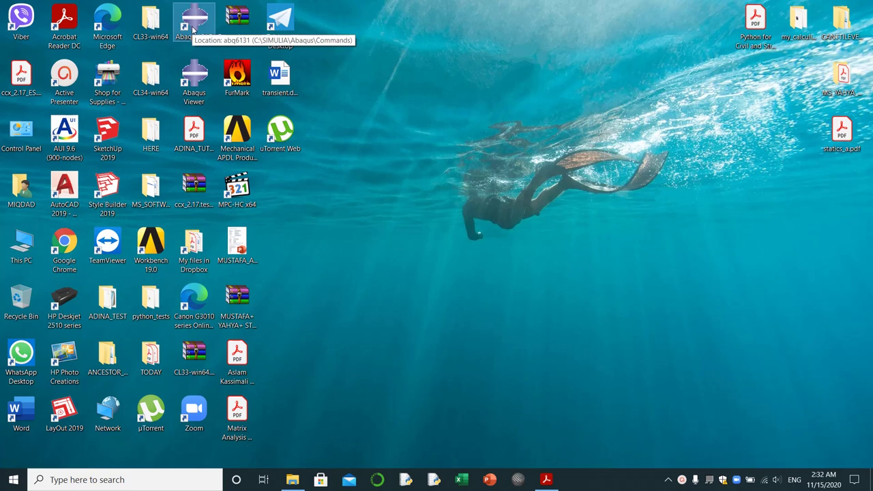
{"action": "double_click", "coordinate": [193, 28]}
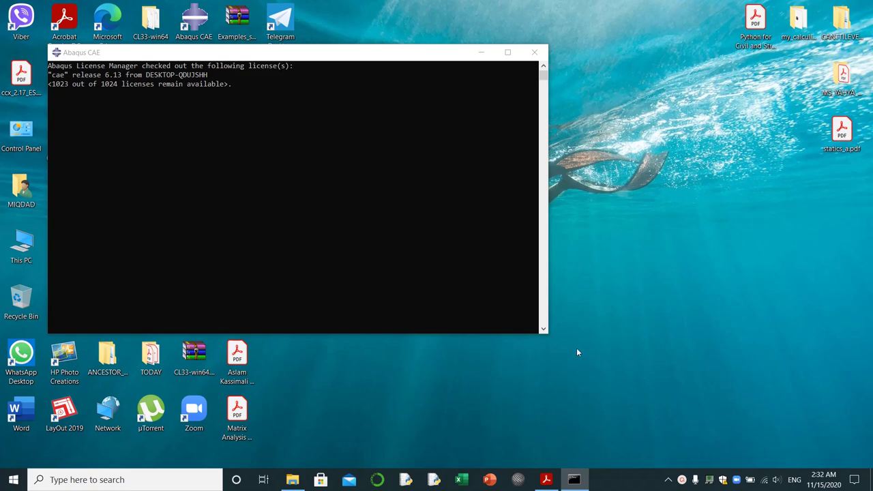
{"action": "left_click", "coordinate": [552, 480]}
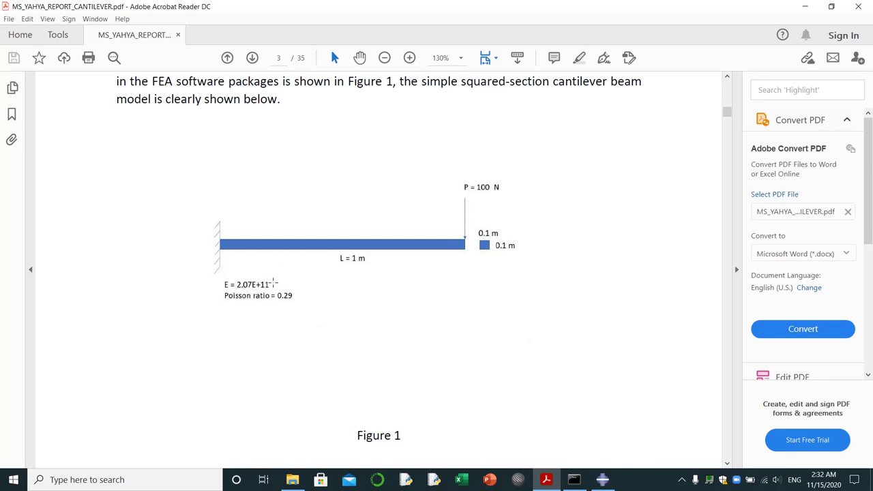
{"action": "left_click", "coordinate": [804, 6]}
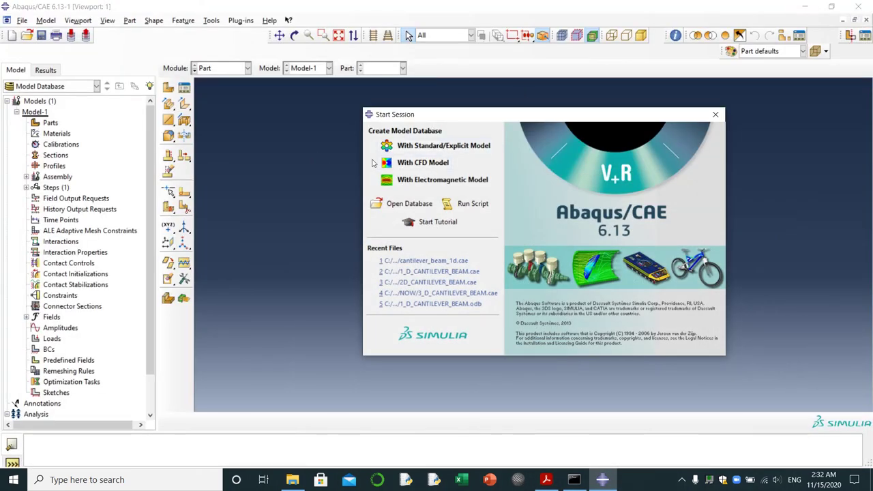
Start a Standard/Explicit model database and set the work directory to C:/MS_ABAQUS
{"action": "left_click", "coordinate": [430, 146]}
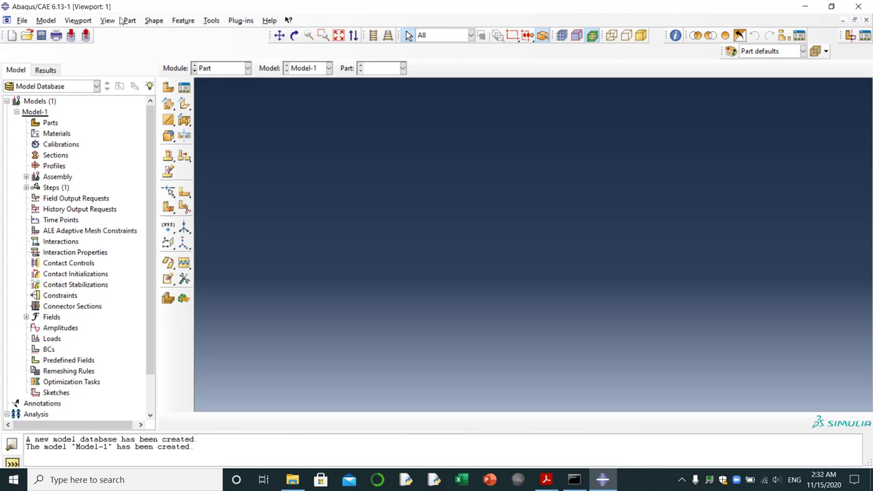
{"action": "left_click", "coordinate": [22, 20]}
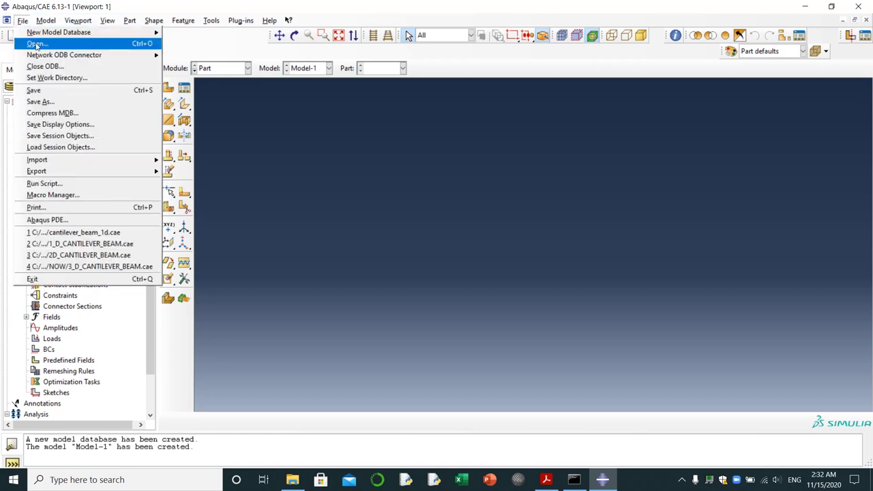
{"action": "left_click", "coordinate": [57, 78]}
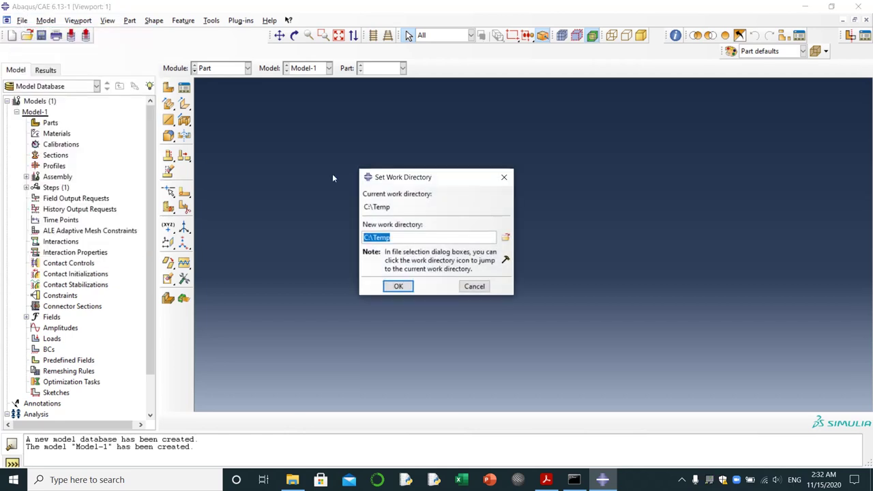
{"action": "left_click", "coordinate": [505, 237]}
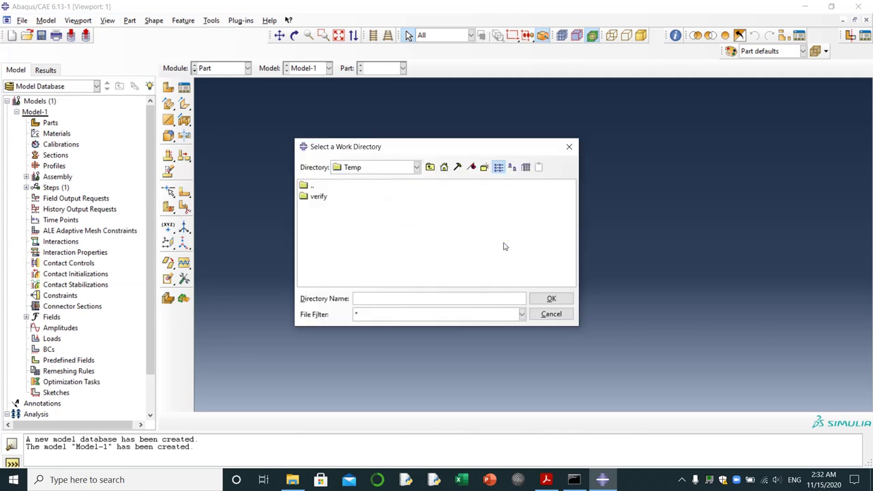
{"action": "left_click", "coordinate": [429, 168]}
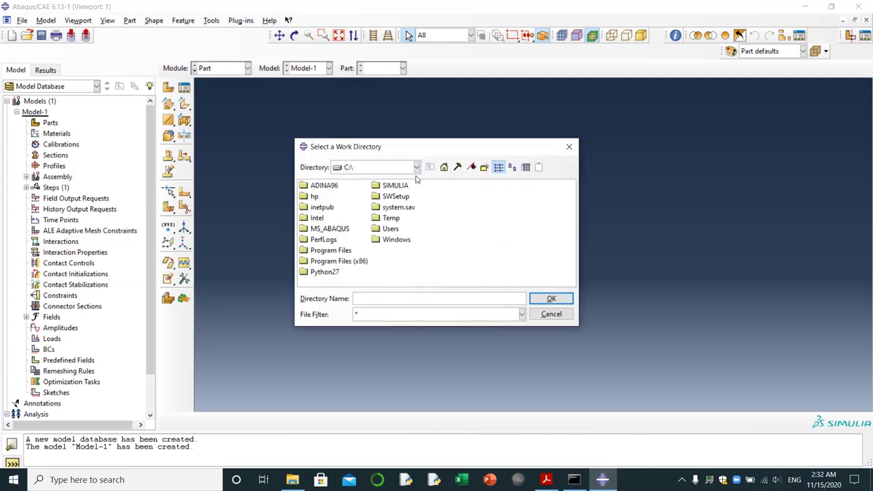
{"action": "left_click", "coordinate": [342, 228]}
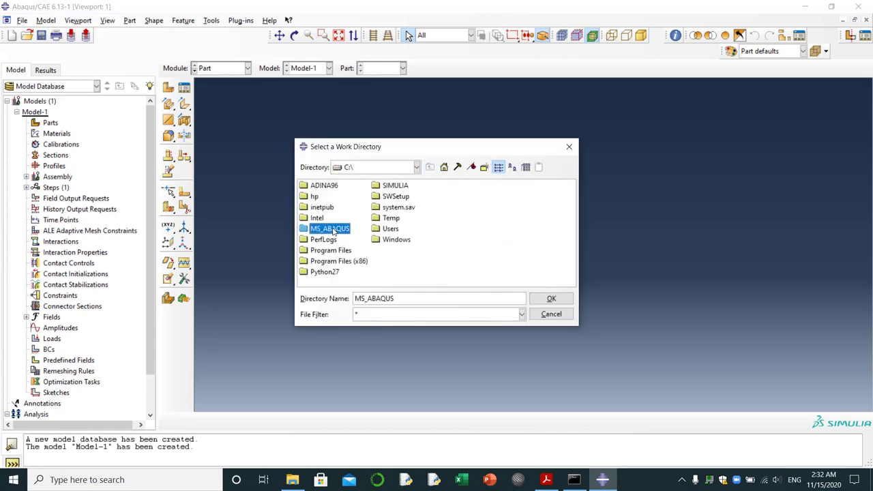
{"action": "left_click", "coordinate": [551, 298]}
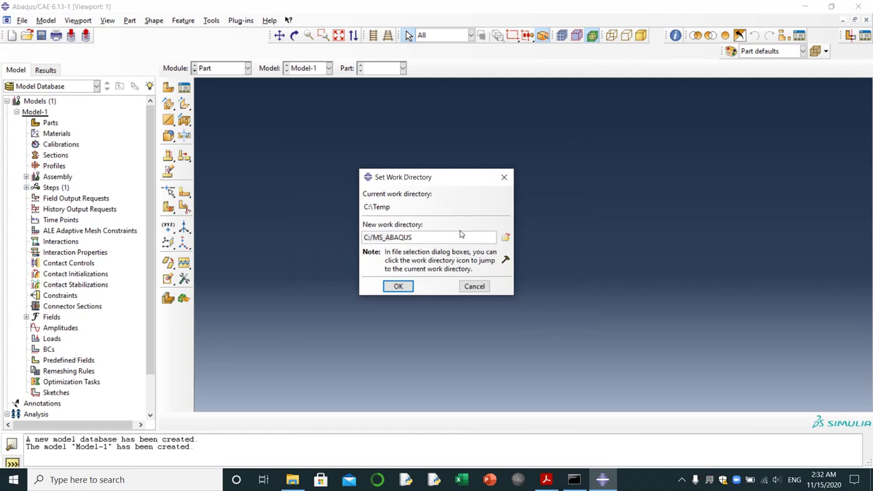
{"action": "left_click", "coordinate": [398, 285]}
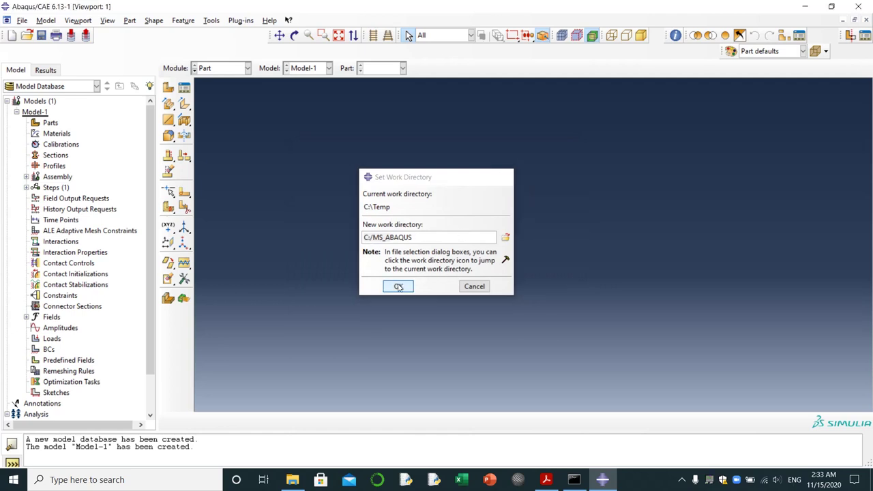
Stay in the Part module and begin a new part from the Part Manager
{"action": "left_click", "coordinate": [246, 68]}
{"action": "left_click", "coordinate": [223, 84]}
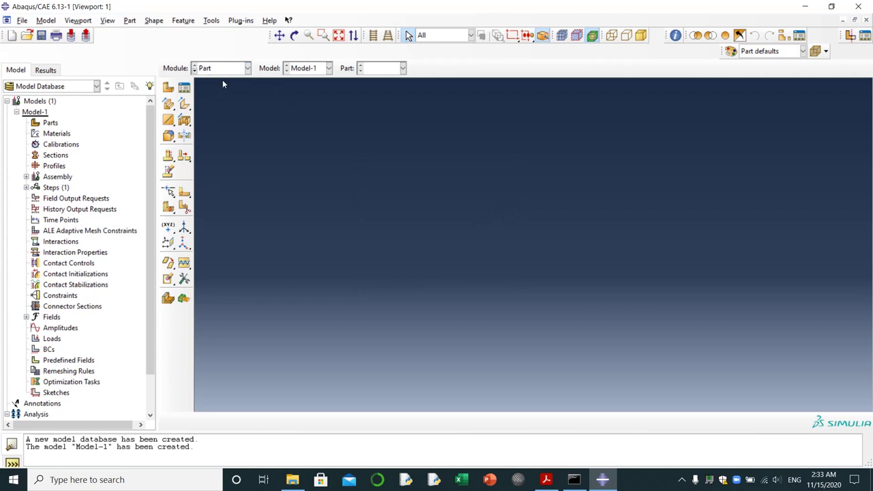
{"action": "left_click", "coordinate": [183, 88]}
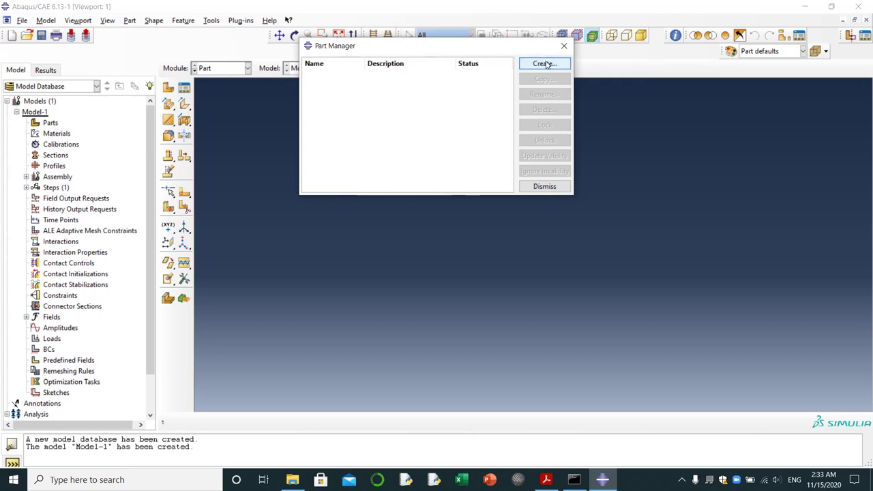
{"action": "left_click", "coordinate": [539, 63]}
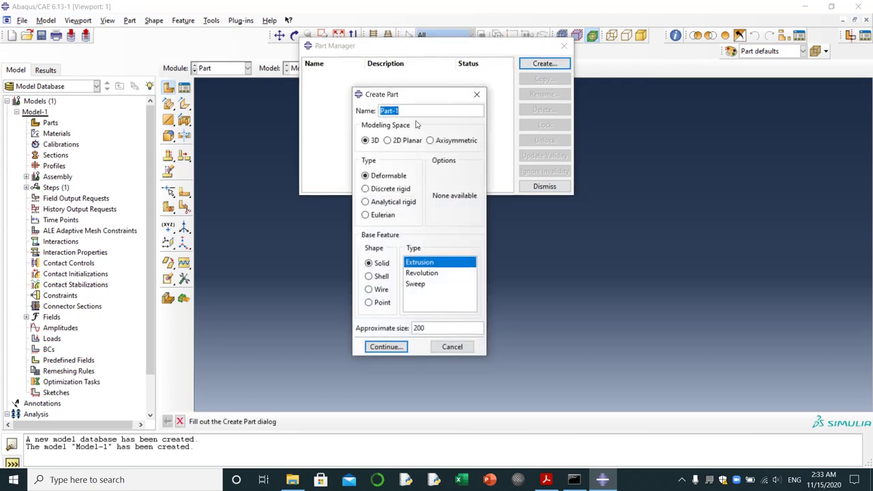
Name the part three_d_beam as a 3D solid extrusion with approximate size 25
{"action": "type", "text": "hree"}
{"action": "key", "text": "BackSpace"}
{"action": "key", "text": "BackSpace"}
{"action": "key", "text": "BackSpace"}
{"action": "key", "text": "BackSpace"}
{"action": "type", "text": "three_d_beam"}
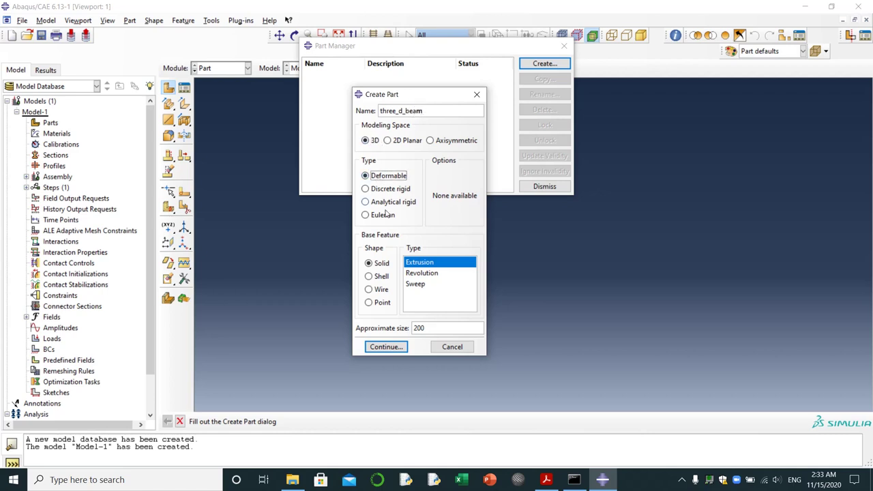
{"action": "left_click", "coordinate": [380, 264]}
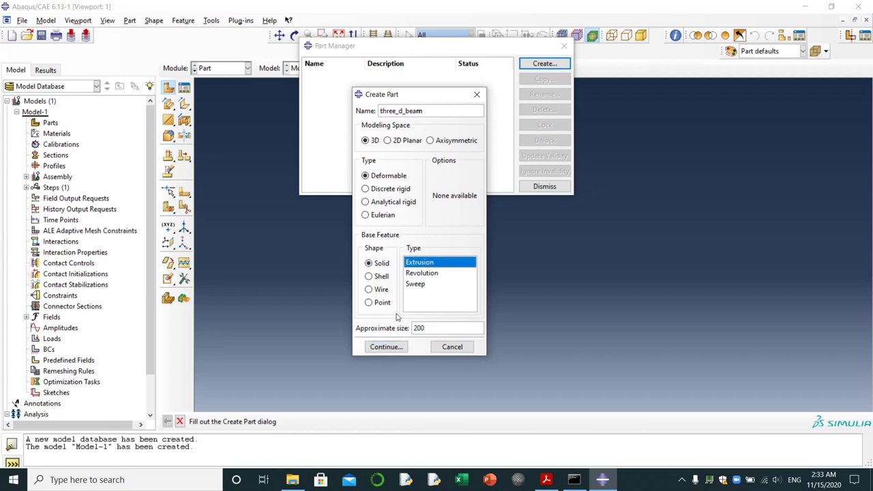
{"action": "left_click_drag", "start_coordinate": [424, 328], "coordinate": [381, 328]}
{"action": "type", "text": "25"}
{"action": "left_click", "coordinate": [388, 347]}
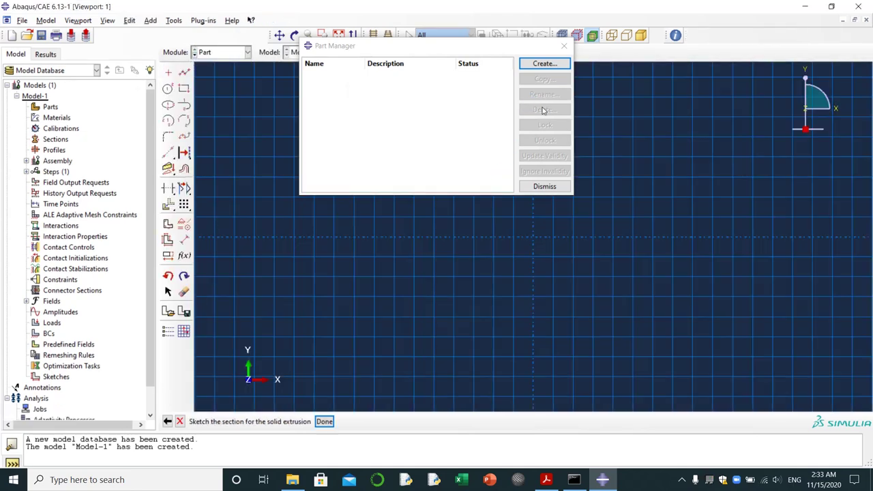
Sketch a rectangle from 0,0 to 0.1,0.1 and finish the section sketch
{"action": "left_click", "coordinate": [544, 186]}
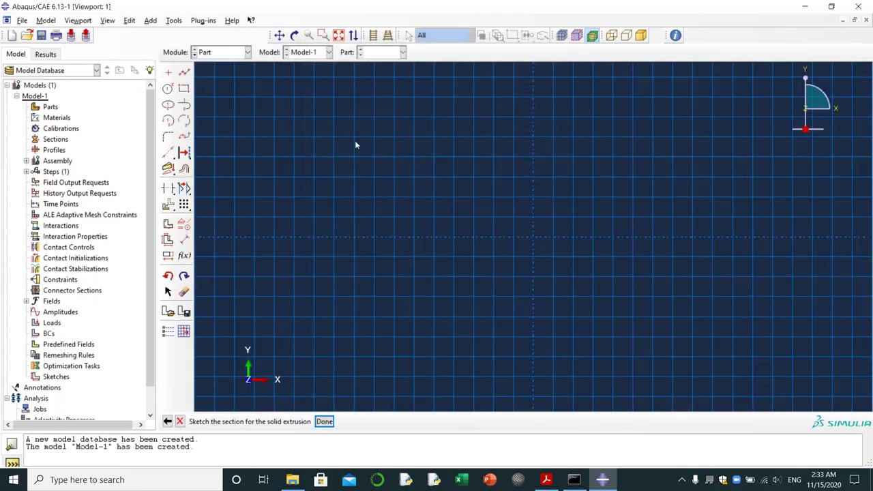
{"action": "left_click", "coordinate": [185, 89]}
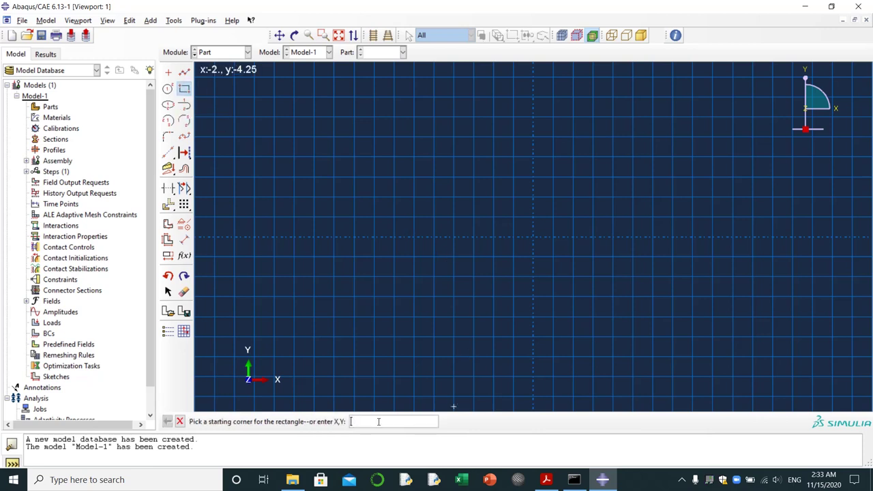
{"action": "type", "text": "0,0"}
{"action": "key", "text": "Return"}
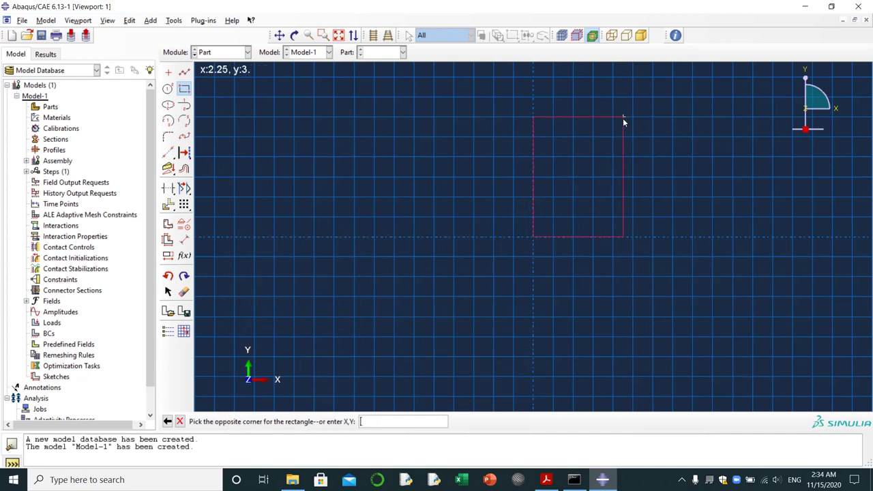
{"action": "type", "text": "0.1,0.1"}
{"action": "key", "text": "Return"}
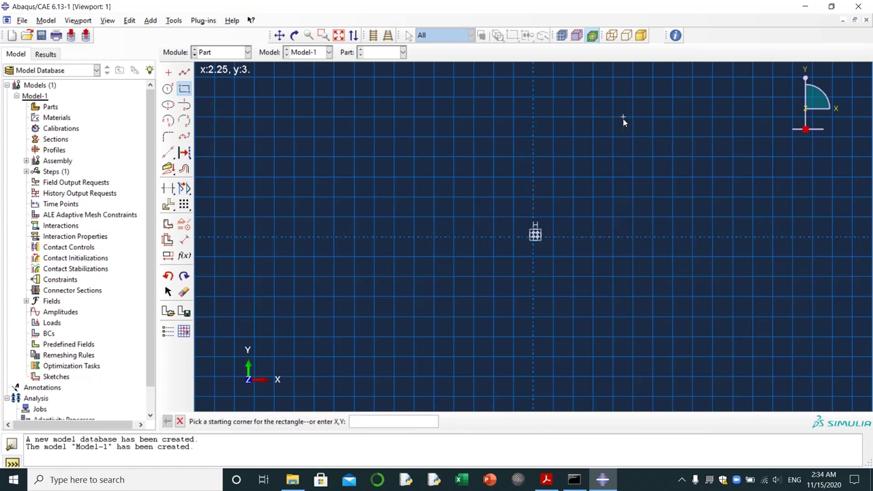
{"action": "key", "text": "Escape"}
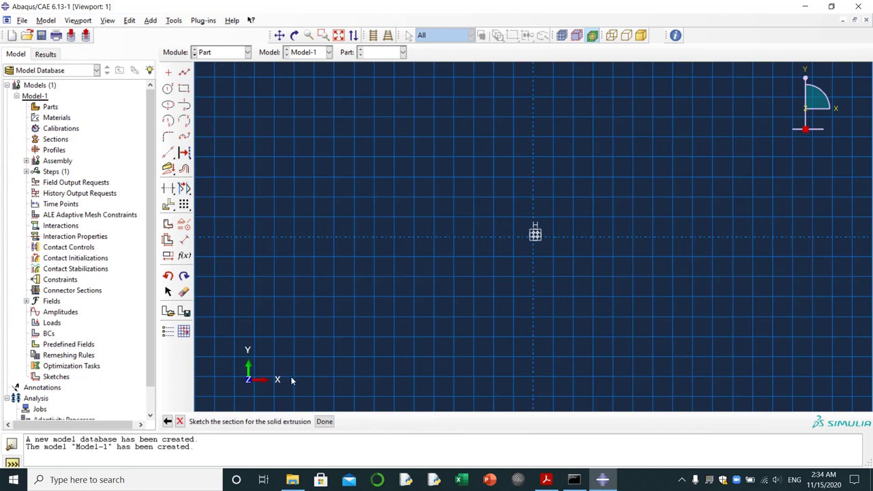
{"action": "left_click", "coordinate": [325, 421]}
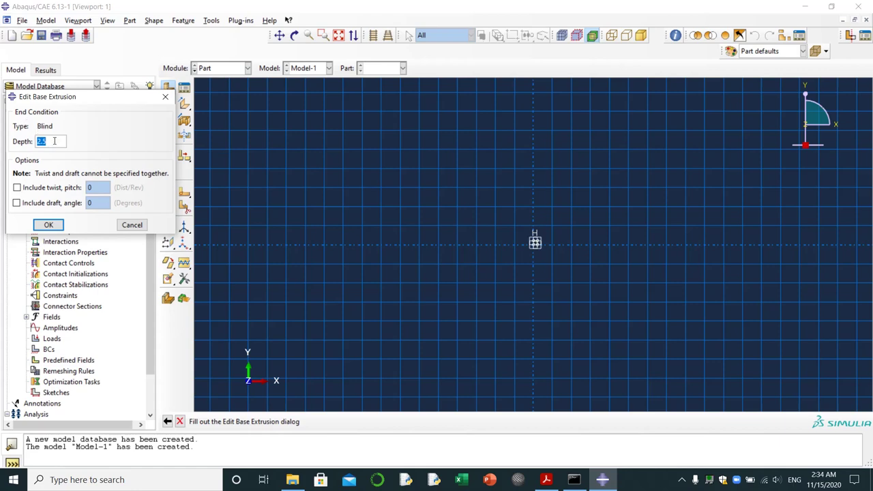
Extrude the square section to depth 1, checking the beam length in the report
{"action": "left_click", "coordinate": [545, 480]}
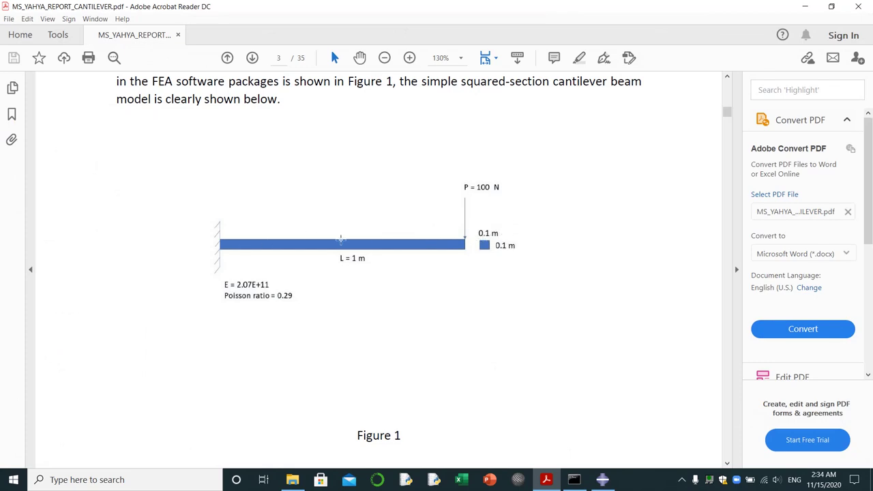
{"action": "left_click", "coordinate": [804, 6]}
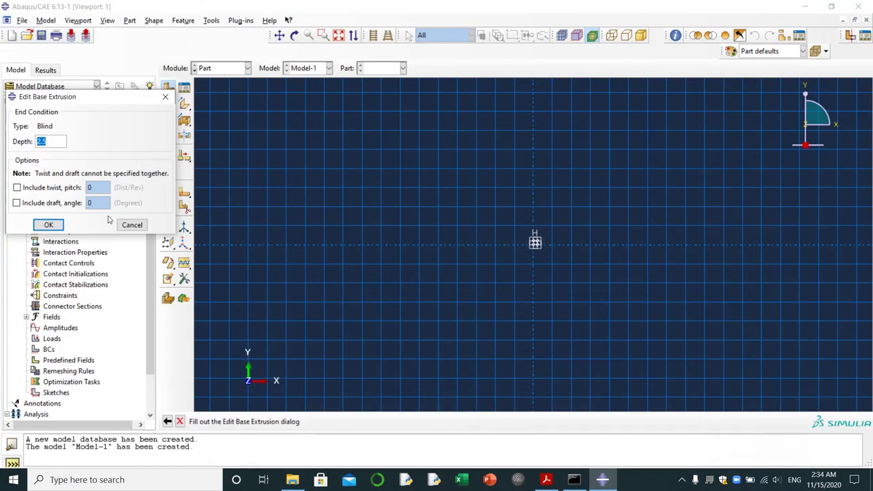
{"action": "type", "text": "1"}
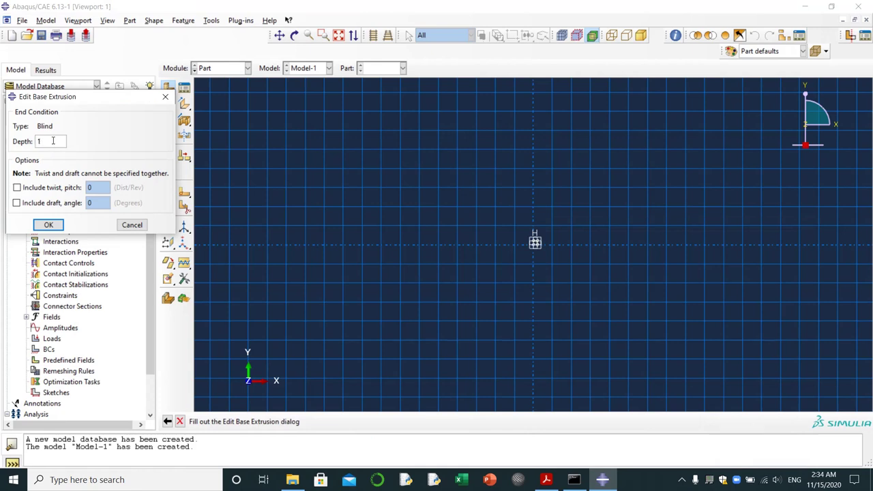
{"action": "left_click", "coordinate": [50, 228]}
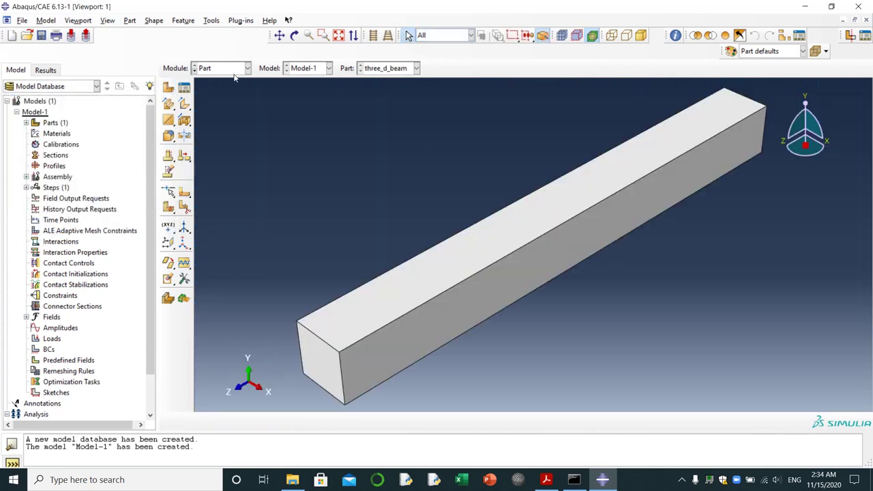
Switch to the Property module and create a material named steel
{"action": "left_click", "coordinate": [247, 69]}
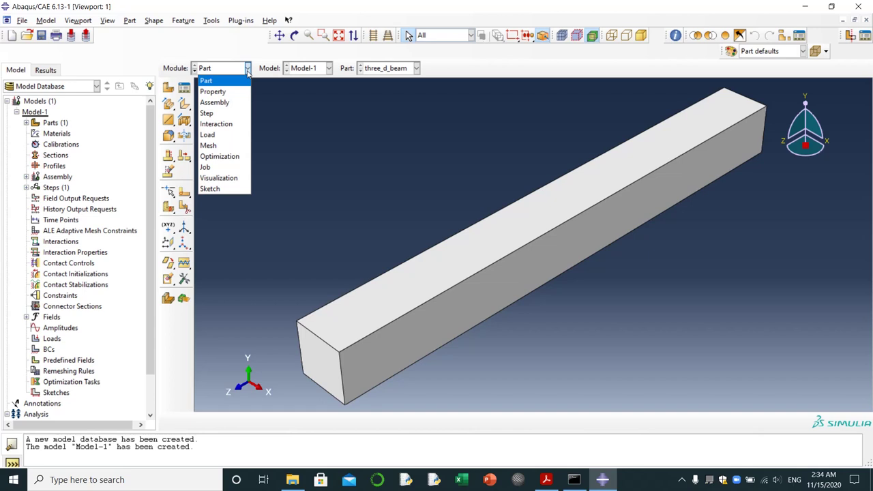
{"action": "left_click", "coordinate": [230, 92]}
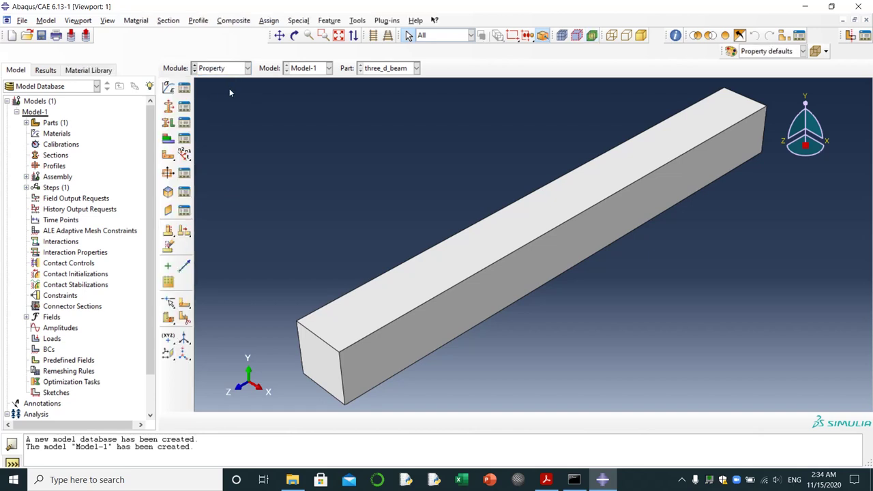
{"action": "left_click", "coordinate": [168, 88]}
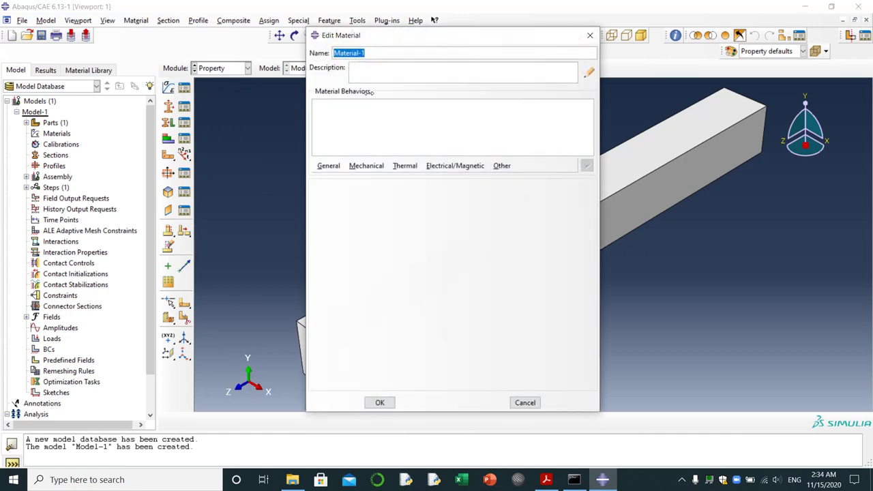
{"action": "type", "text": "steel"}
Give steel elastic behaviour with Young's modulus 2.07e+11 and Poisson's ratio 0.29
{"action": "left_click", "coordinate": [366, 166]}
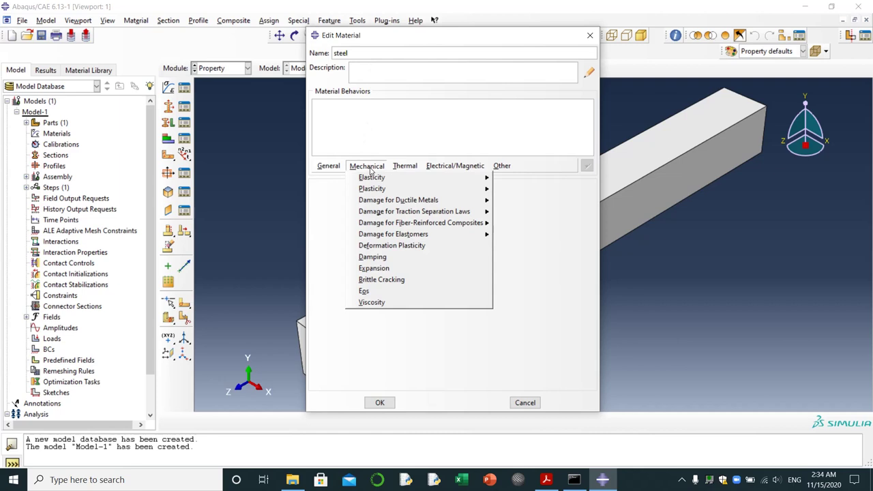
{"action": "mouse_move", "coordinate": [487, 180]}
{"action": "left_click", "coordinate": [516, 178]}
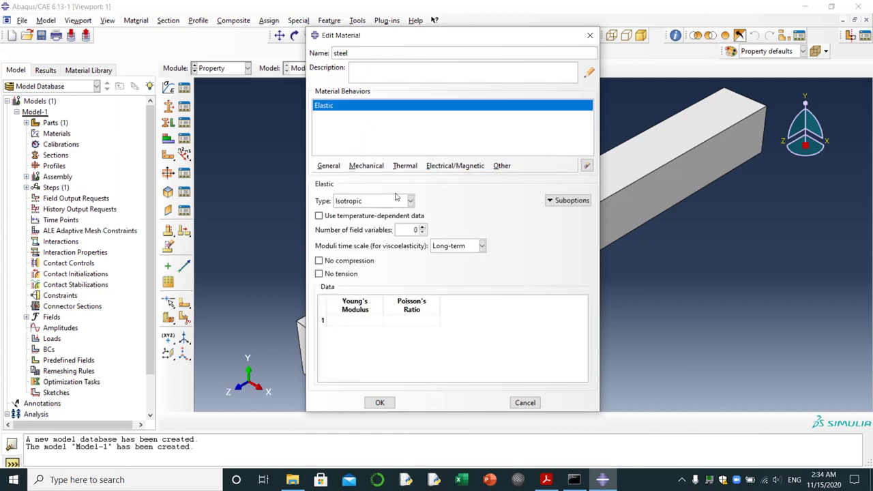
{"action": "left_click", "coordinate": [352, 321]}
{"action": "type", "text": "2.07e+11"}
{"action": "left_click", "coordinate": [395, 321]}
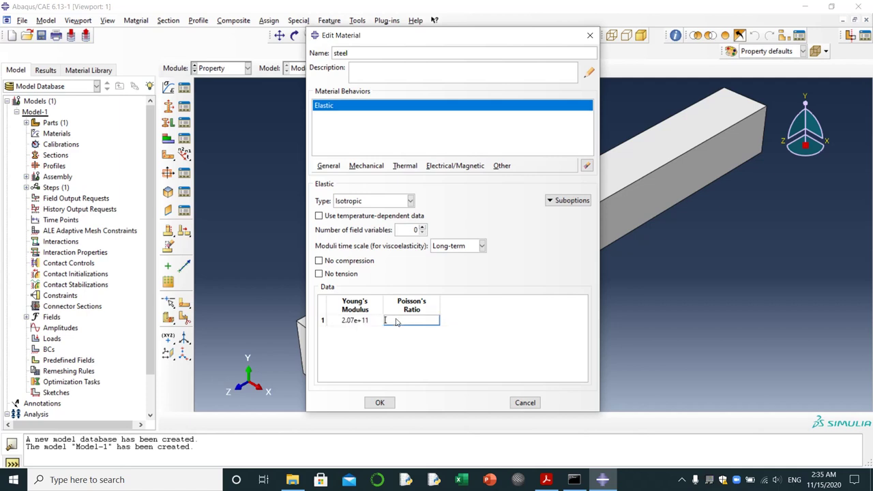
{"action": "type", "text": "0.29"}
{"action": "left_click", "coordinate": [380, 402]}
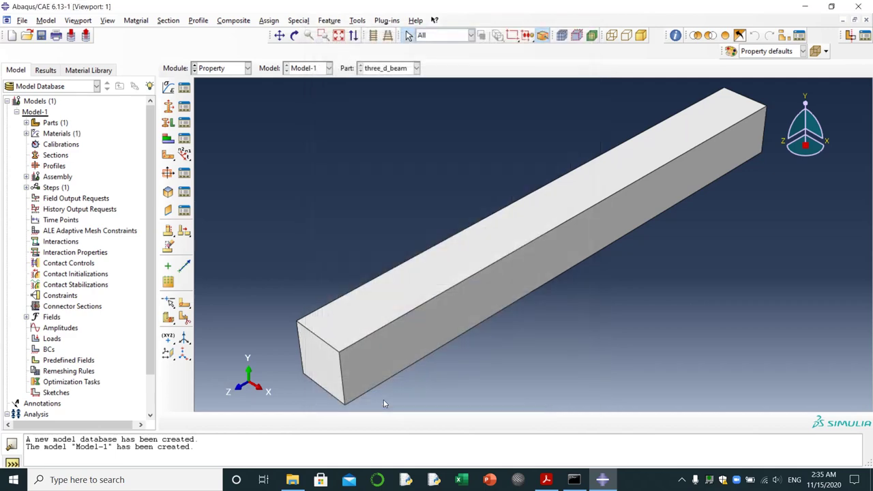
Create a solid homogeneous section named square using the steel material
{"action": "left_click", "coordinate": [168, 107]}
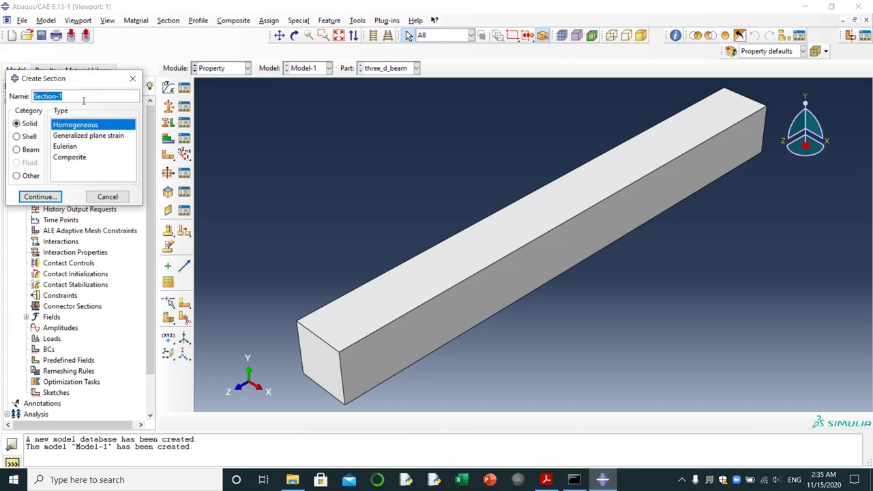
{"action": "type", "text": "square"}
{"action": "left_click", "coordinate": [46, 197]}
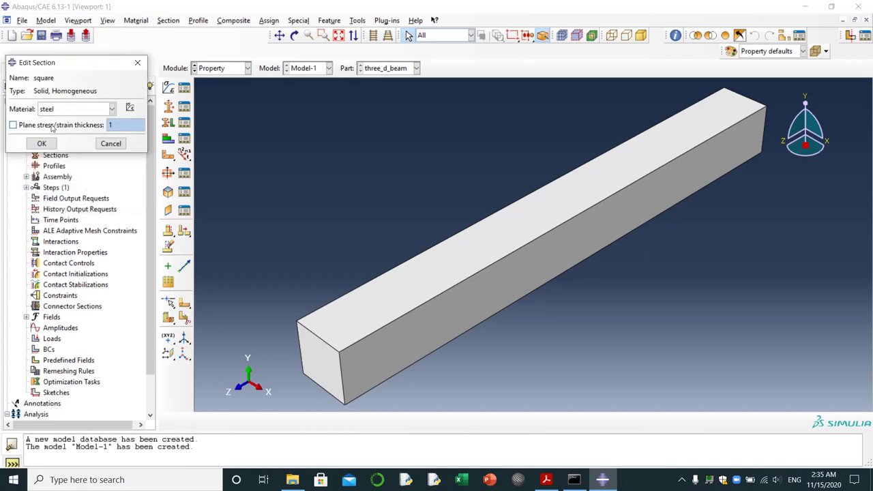
{"action": "left_click", "coordinate": [42, 144]}
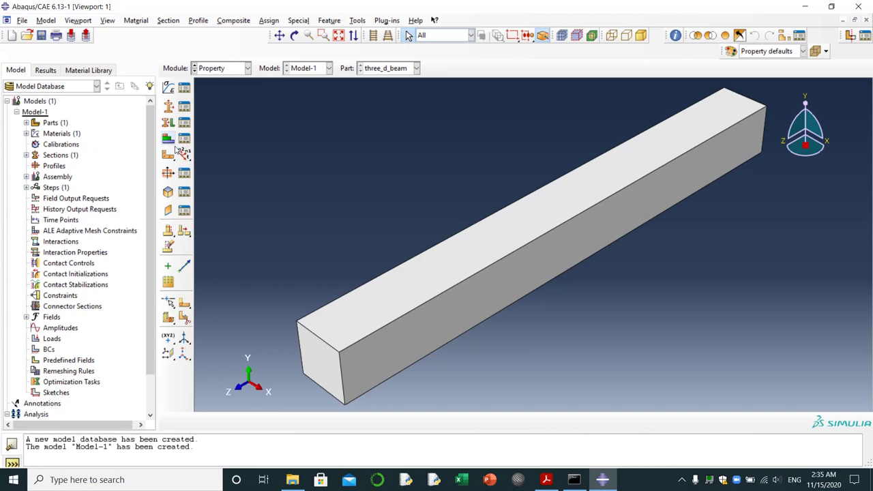
Assign the square section to the whole beam by box-selecting it
{"action": "left_click", "coordinate": [169, 124]}
{"action": "left_click_drag", "start_coordinate": [384, 171], "coordinate": [491, 318]}
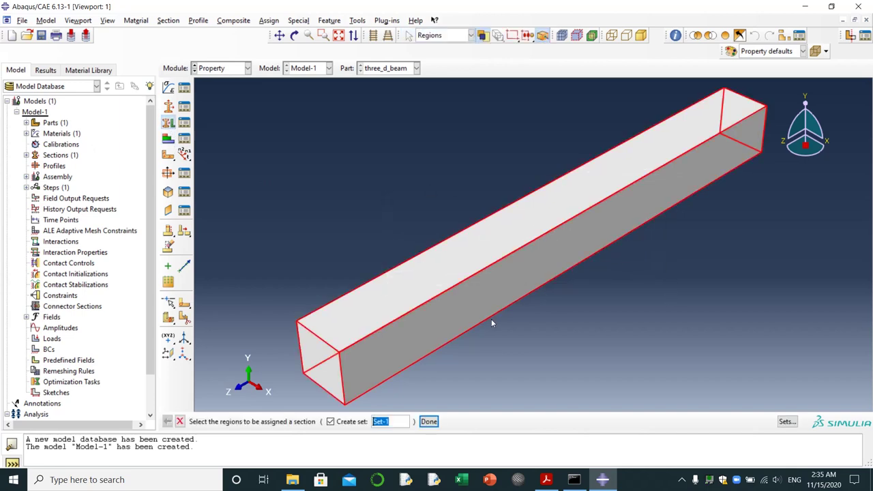
{"action": "left_click", "coordinate": [429, 421]}
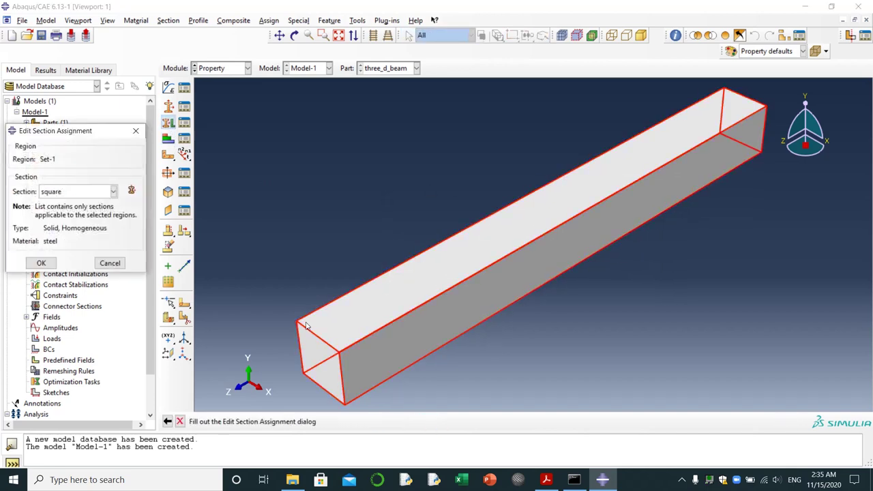
{"action": "left_click", "coordinate": [41, 263]}
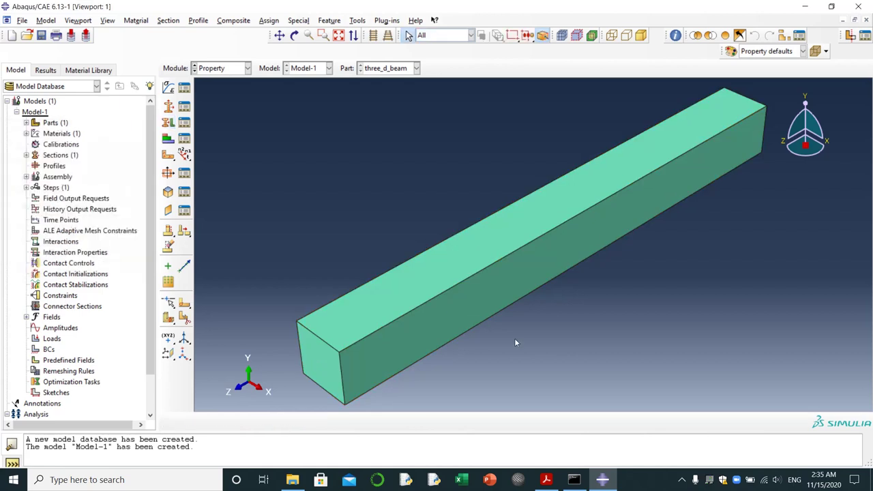
In the Assembly module, add an independent instance of three_d_beam
{"action": "left_click", "coordinate": [248, 71]}
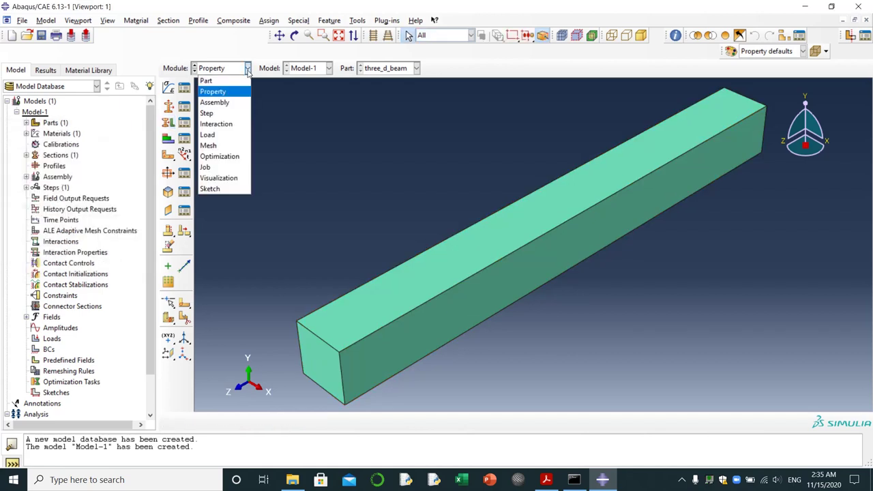
{"action": "left_click", "coordinate": [240, 102]}
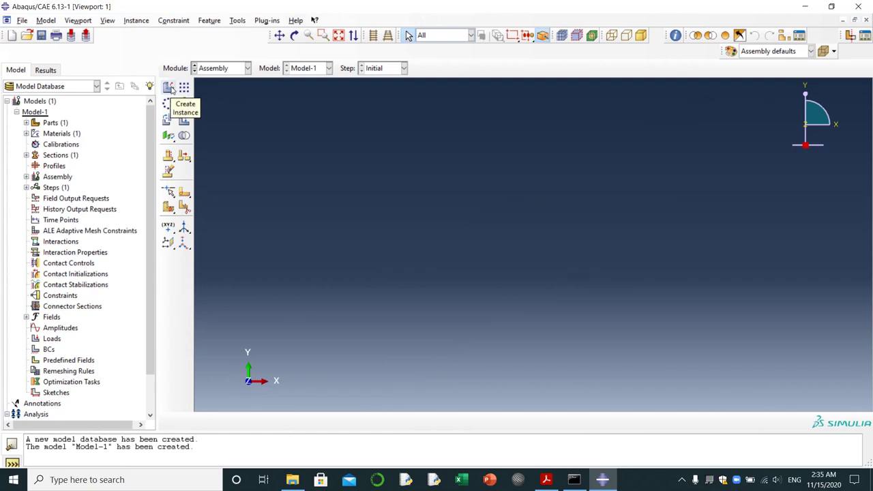
{"action": "left_click", "coordinate": [168, 87]}
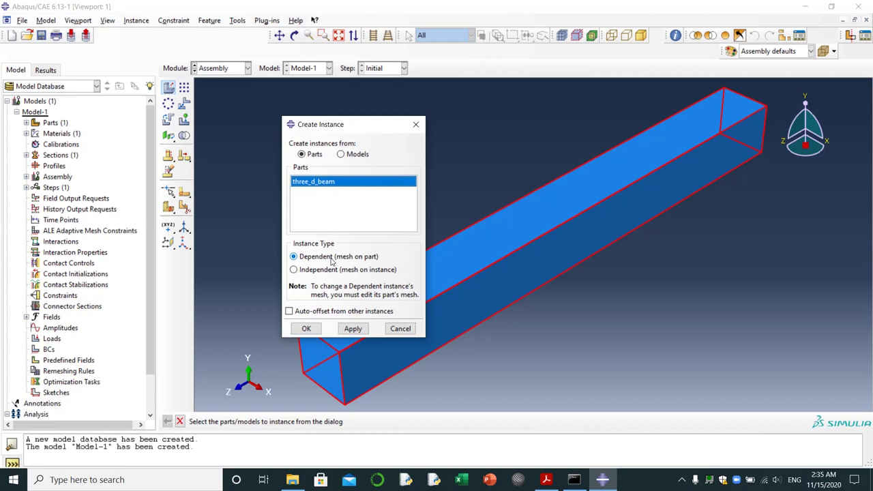
{"action": "left_click", "coordinate": [309, 270]}
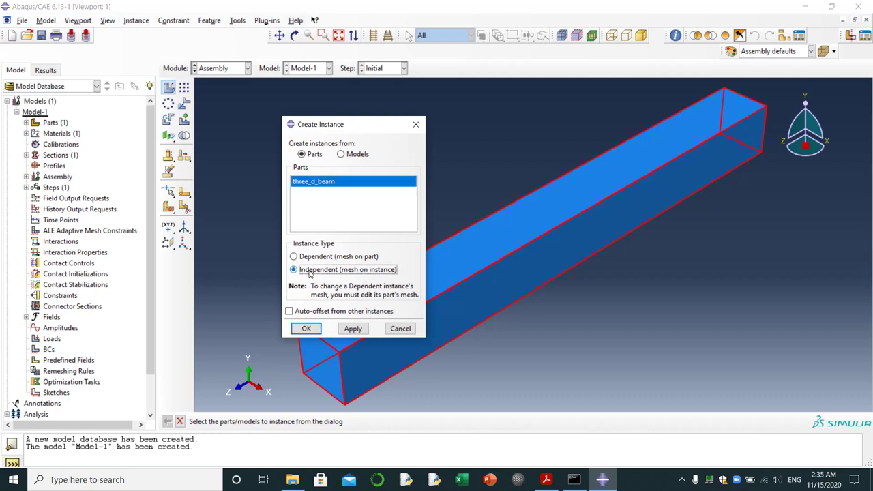
{"action": "left_click", "coordinate": [306, 328]}
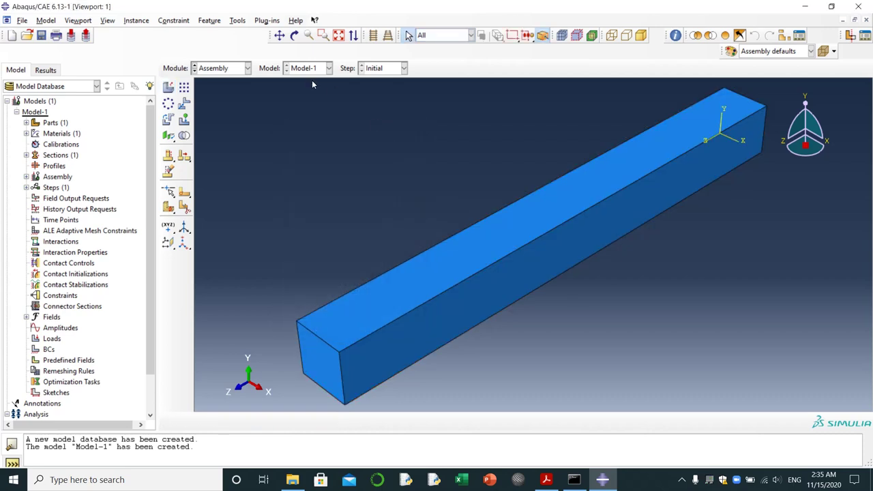
In the Step module, create Step-1 as a Static, General step with default settings
{"action": "left_click", "coordinate": [248, 69]}
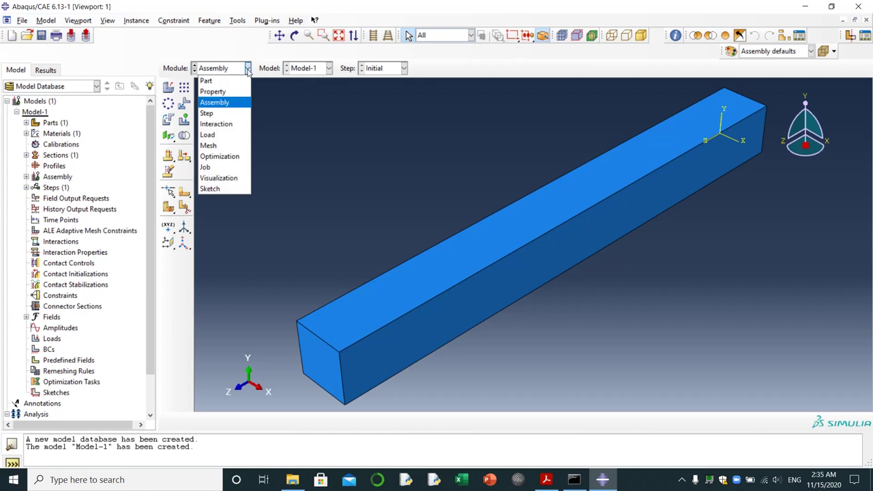
{"action": "left_click", "coordinate": [234, 112]}
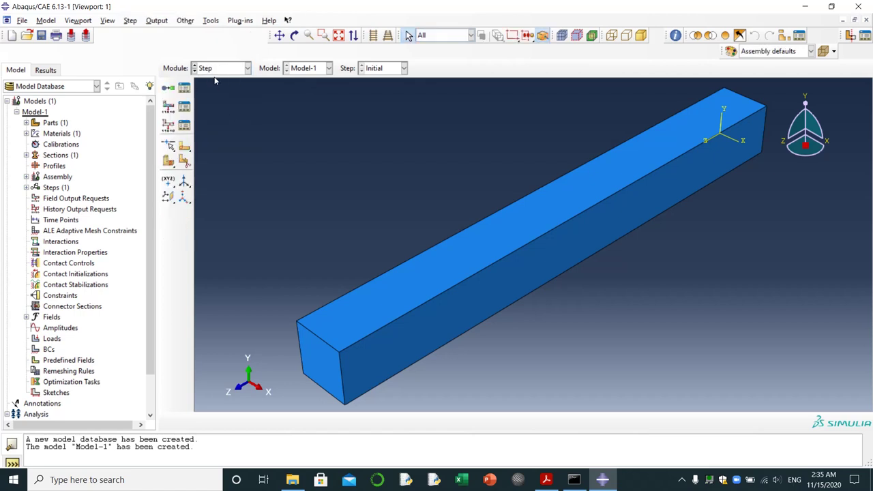
{"action": "left_click", "coordinate": [169, 88]}
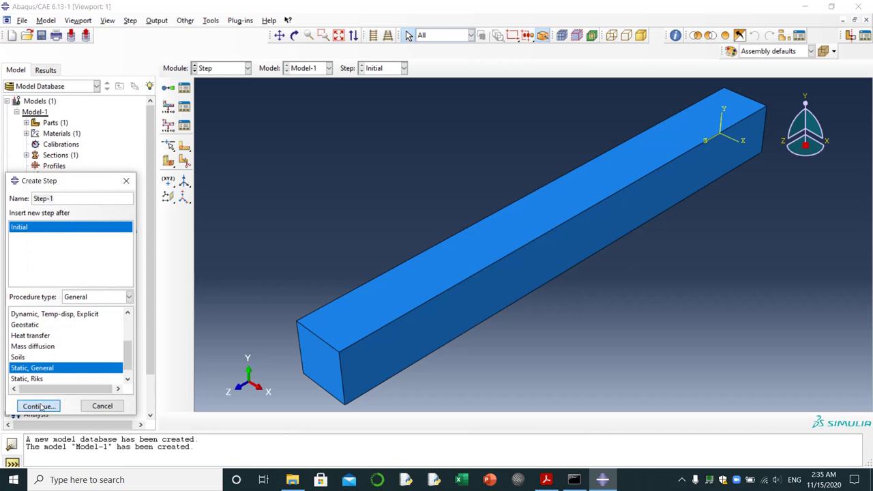
{"action": "left_click", "coordinate": [39, 405]}
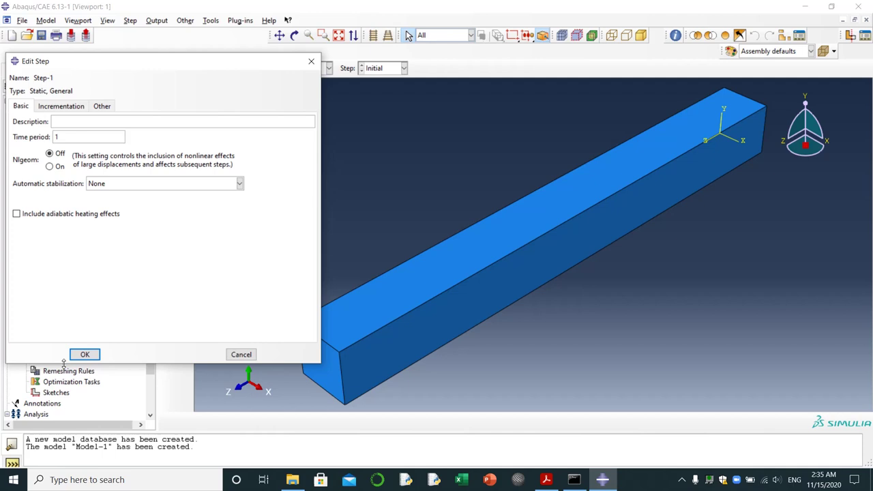
{"action": "left_click", "coordinate": [84, 355]}
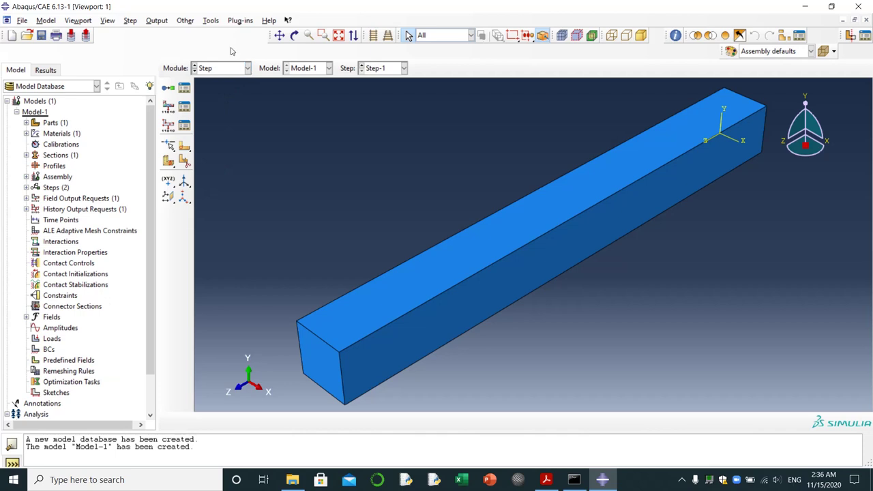
In the Interaction module, place reference point RP-1 on the beam's far top corner
{"action": "left_click", "coordinate": [248, 70]}
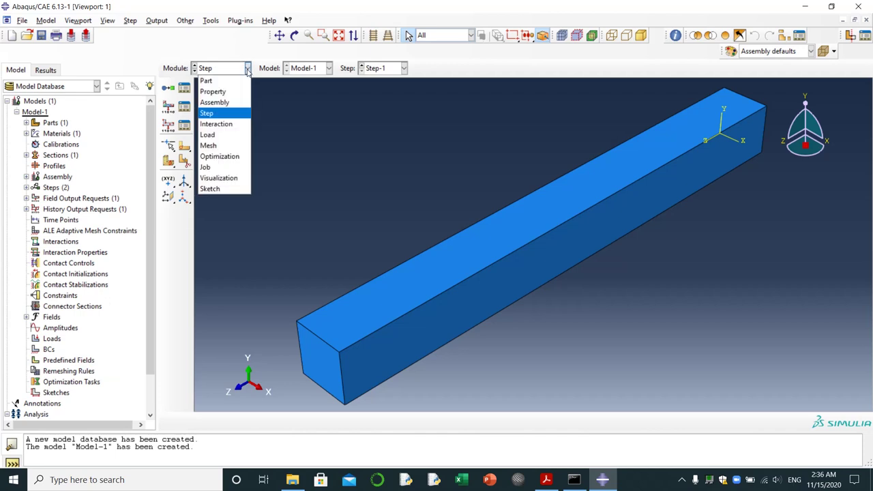
{"action": "left_click", "coordinate": [232, 124]}
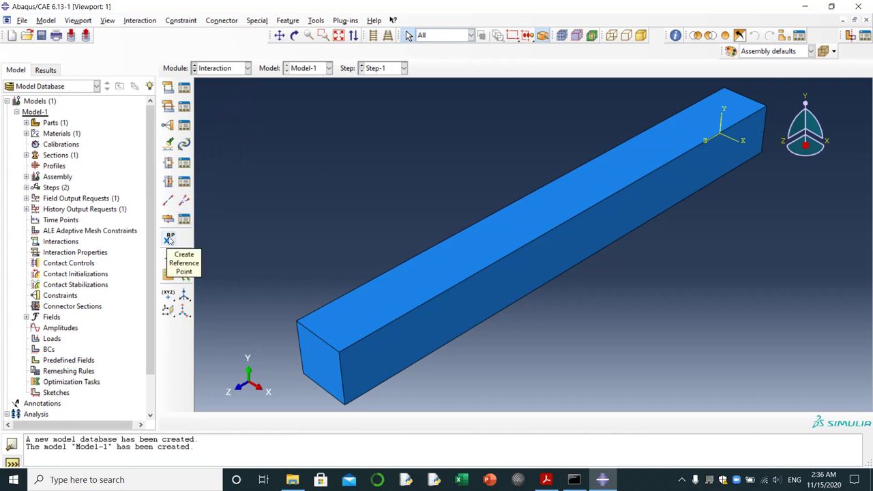
{"action": "left_click", "coordinate": [169, 239]}
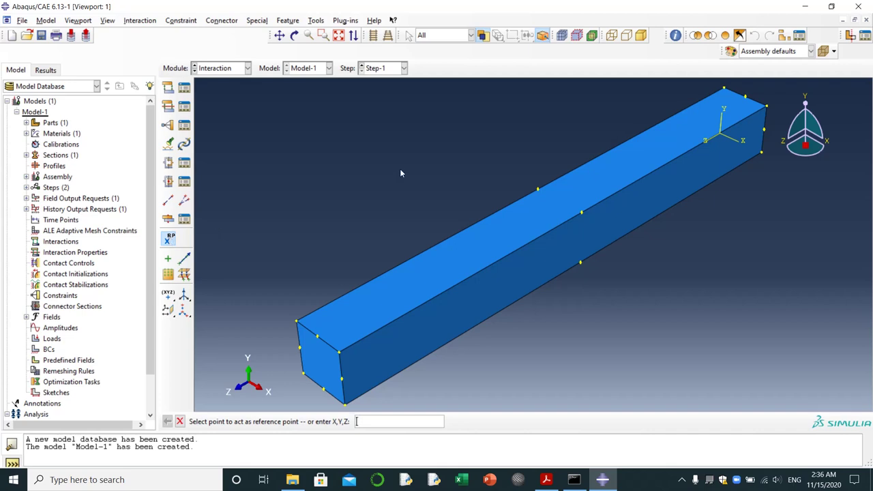
{"action": "left_click", "coordinate": [746, 96]}
Start a coupling constraint with RP-1 as its control point
{"action": "left_click", "coordinate": [167, 127]}
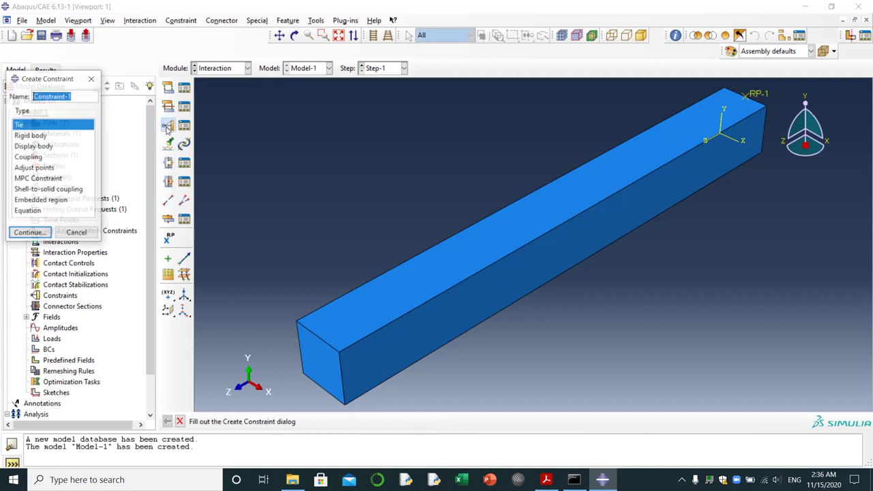
{"action": "left_click", "coordinate": [32, 158]}
{"action": "left_click", "coordinate": [39, 233]}
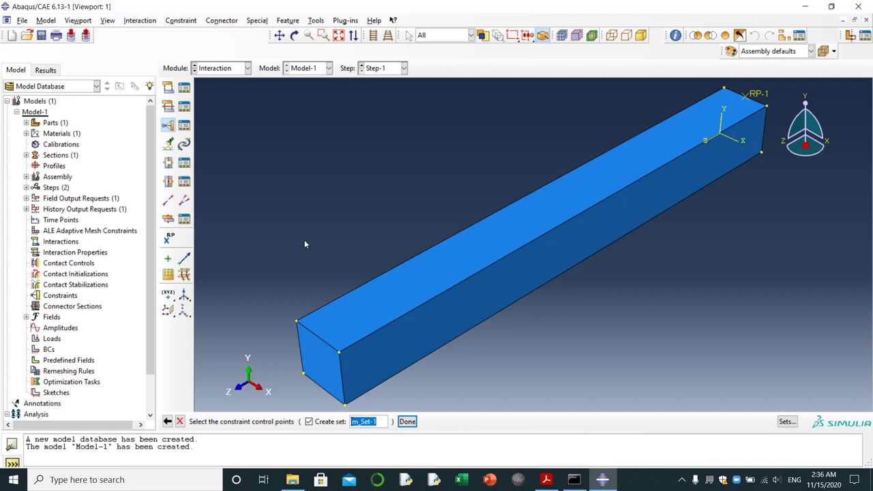
{"action": "left_click", "coordinate": [748, 99]}
{"action": "left_click", "coordinate": [407, 422]}
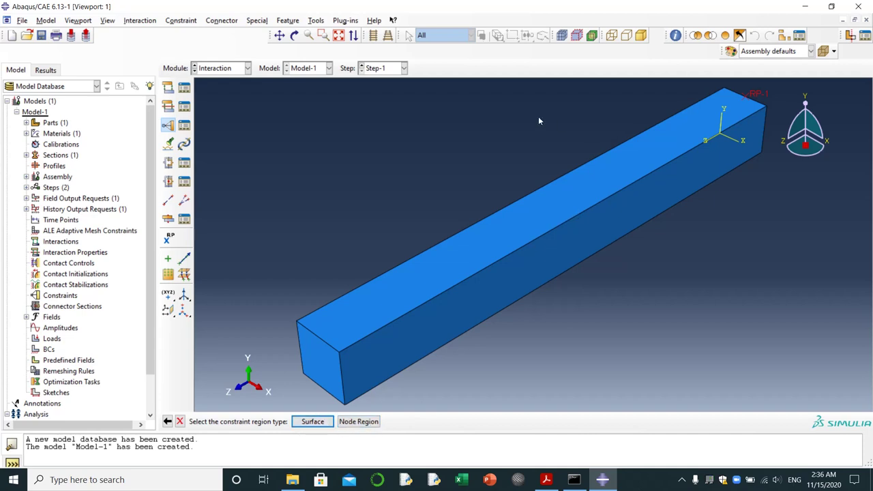
Rotate the beam to expose its far end and select that end face as the coupled surface
{"action": "left_click", "coordinate": [294, 35]}
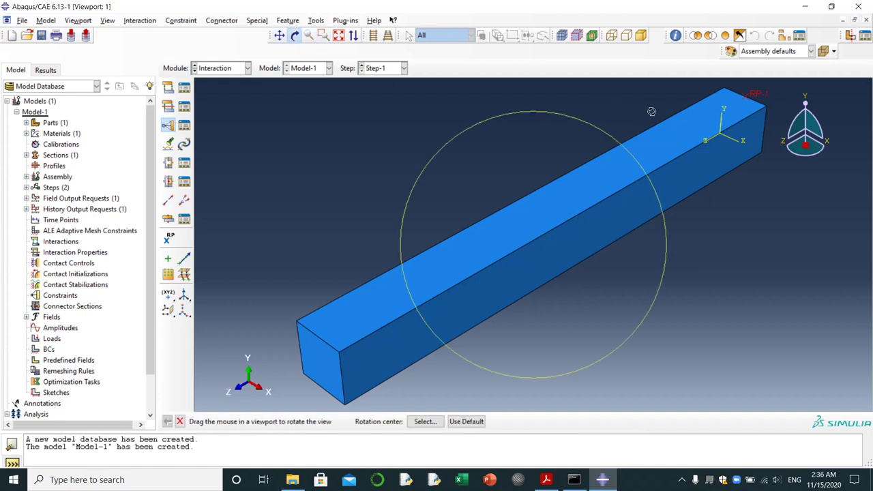
{"action": "left_click_drag", "start_coordinate": [651, 111], "coordinate": [567, 272]}
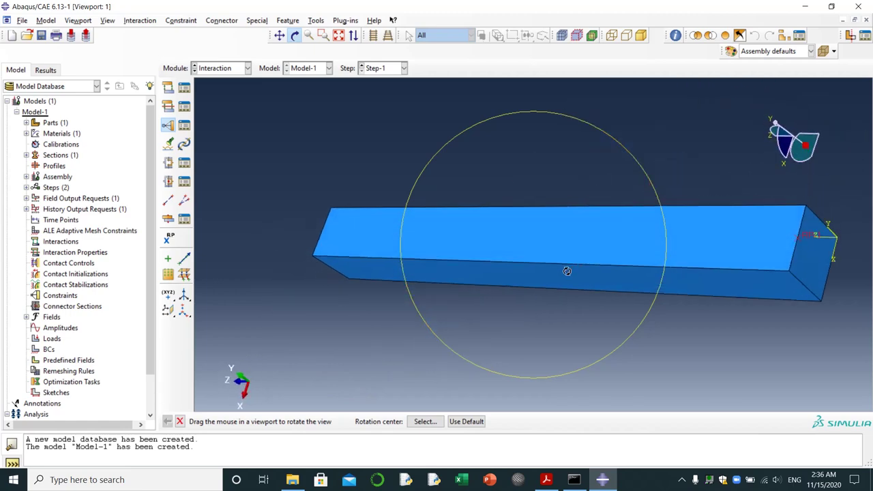
{"action": "mouse_move", "coordinate": [637, 250]}
{"action": "left_mouse_down"}
{"action": "mouse_move", "coordinate": [654, 255]}
{"action": "mouse_move", "coordinate": [642, 261]}
{"action": "left_mouse_up"}
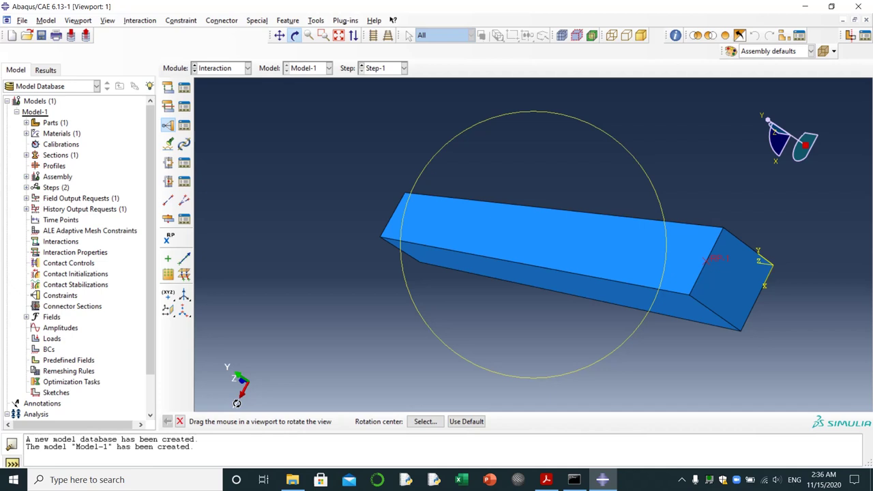
{"action": "left_click", "coordinate": [180, 421]}
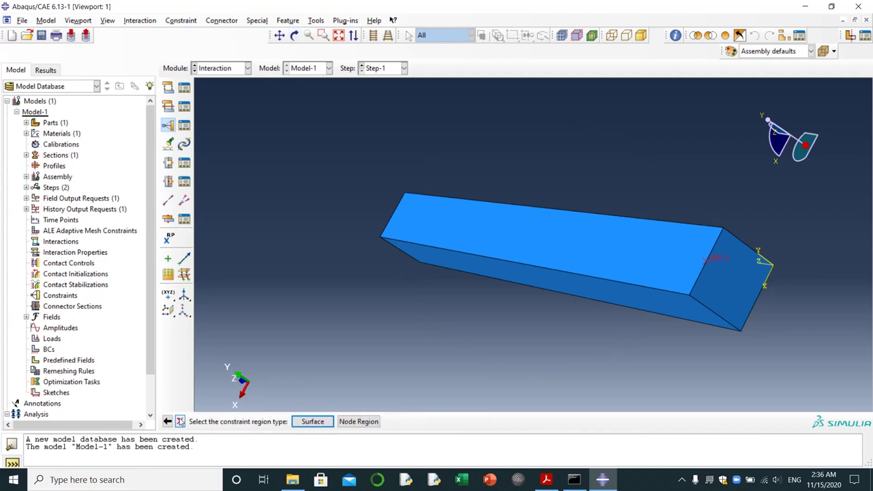
{"action": "left_click", "coordinate": [312, 421]}
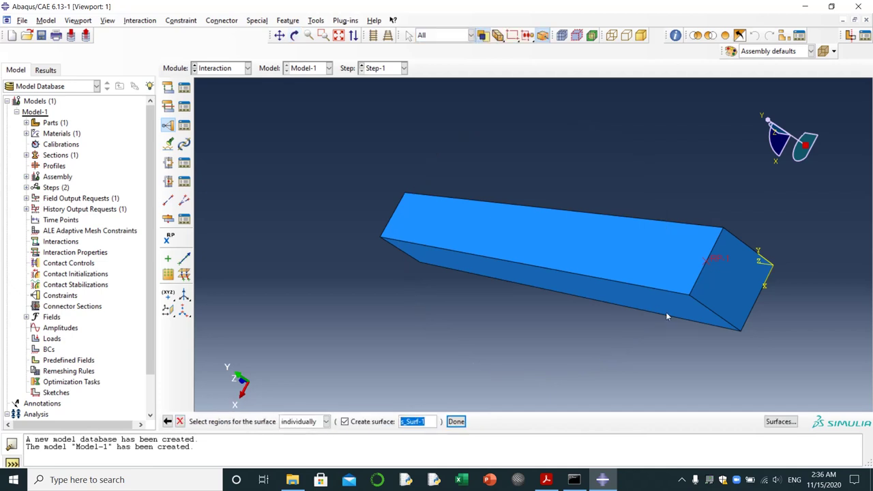
{"action": "left_click", "coordinate": [728, 280]}
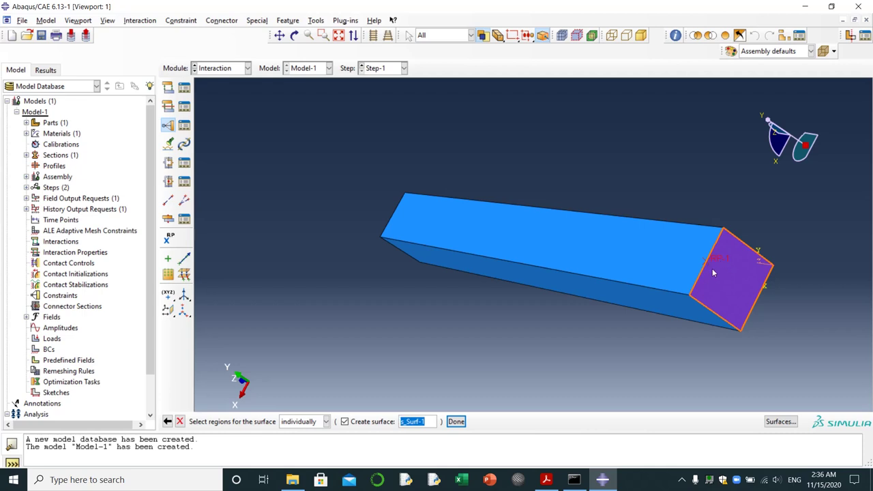
Set the coupling type to Structural distributing and create the constraint
{"action": "left_click", "coordinate": [455, 424]}
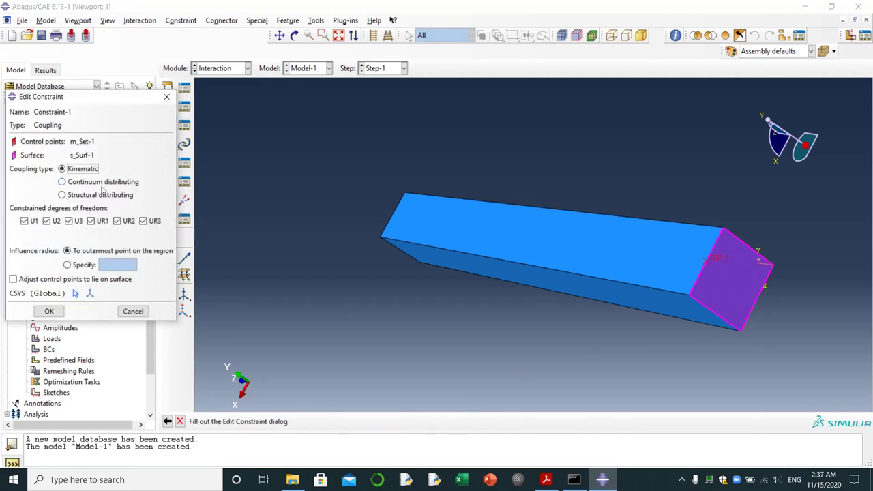
{"action": "left_click", "coordinate": [62, 195]}
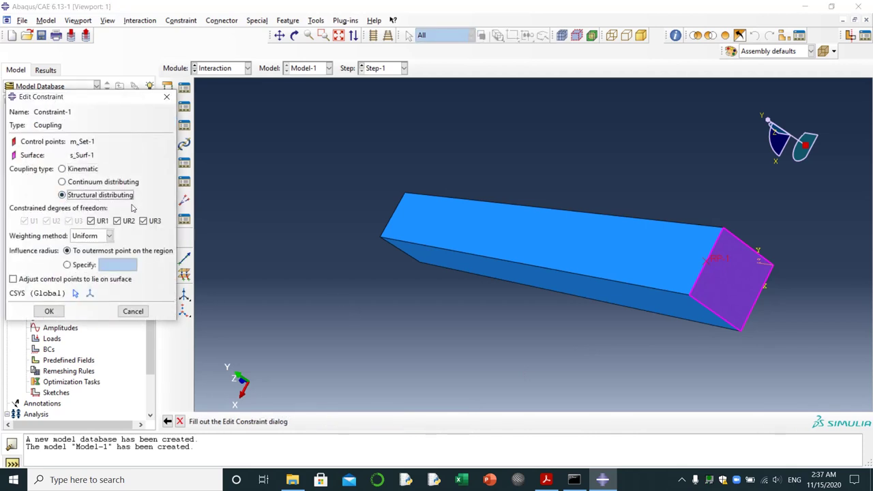
{"action": "left_click", "coordinate": [49, 311]}
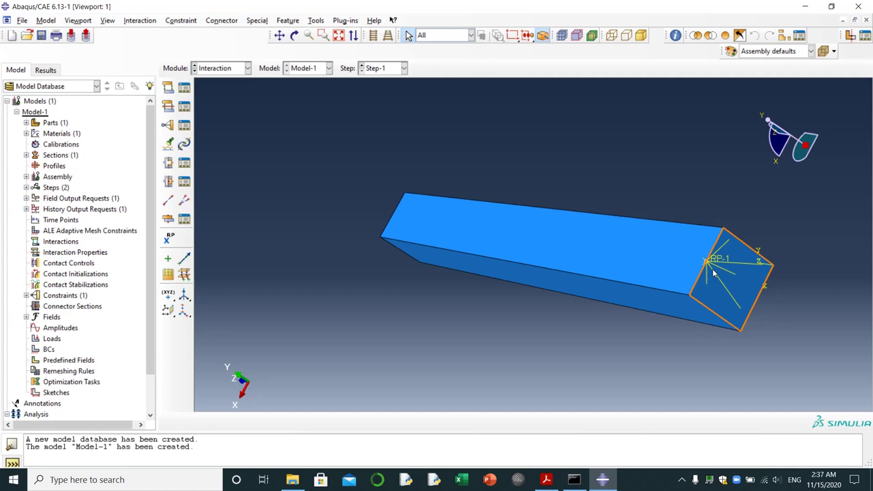
Clear the selection and rotate the beam to a side view
{"action": "left_click", "coordinate": [725, 279]}
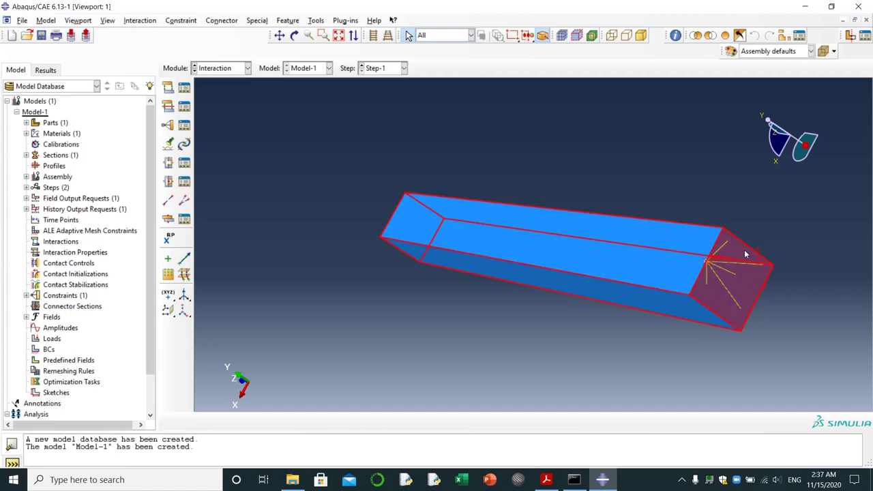
{"action": "left_click", "coordinate": [607, 160]}
{"action": "left_click", "coordinate": [294, 35]}
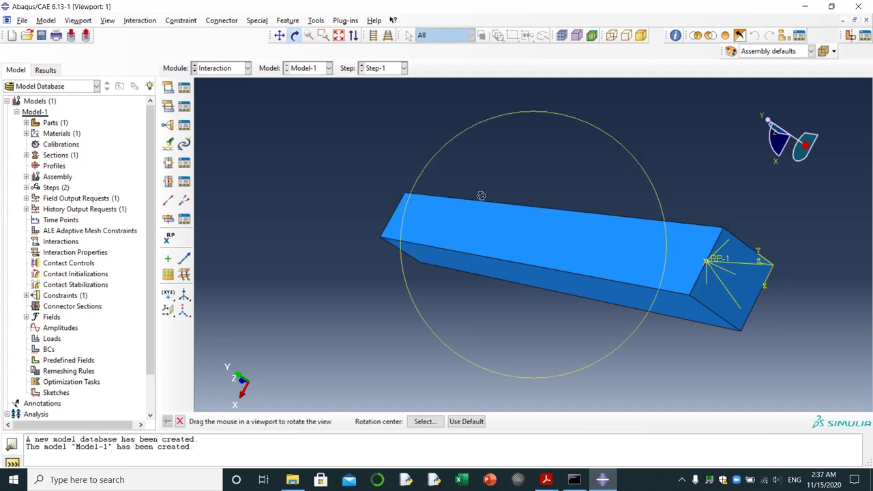
{"action": "left_click_drag", "start_coordinate": [539, 235], "coordinate": [681, 196]}
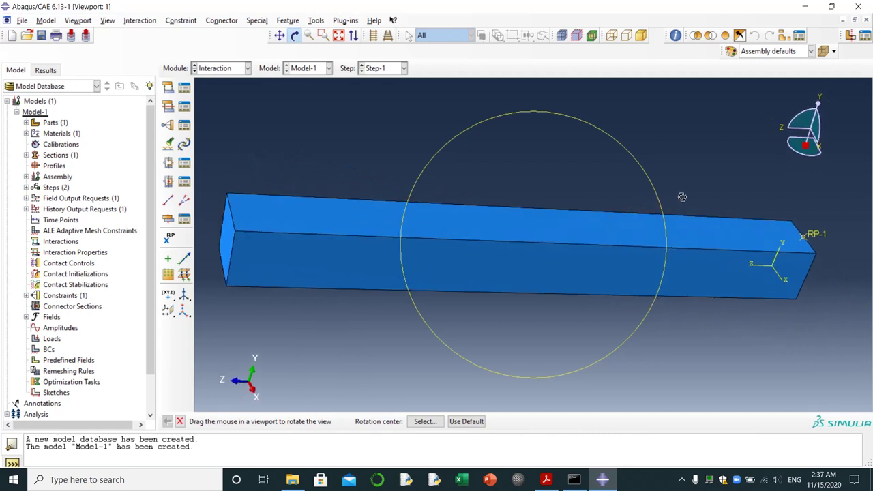
In the Load module, start a boundary condition named fixed in the Initial step
{"action": "left_click", "coordinate": [248, 68]}
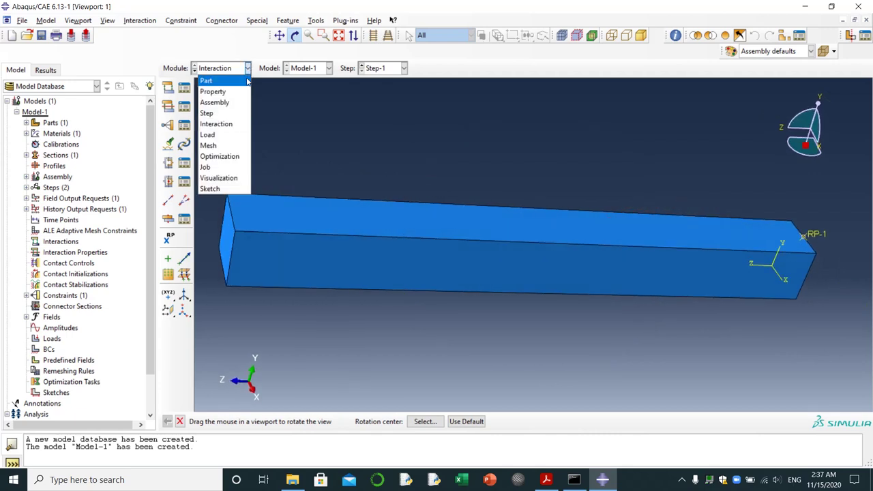
{"action": "left_click", "coordinate": [217, 134]}
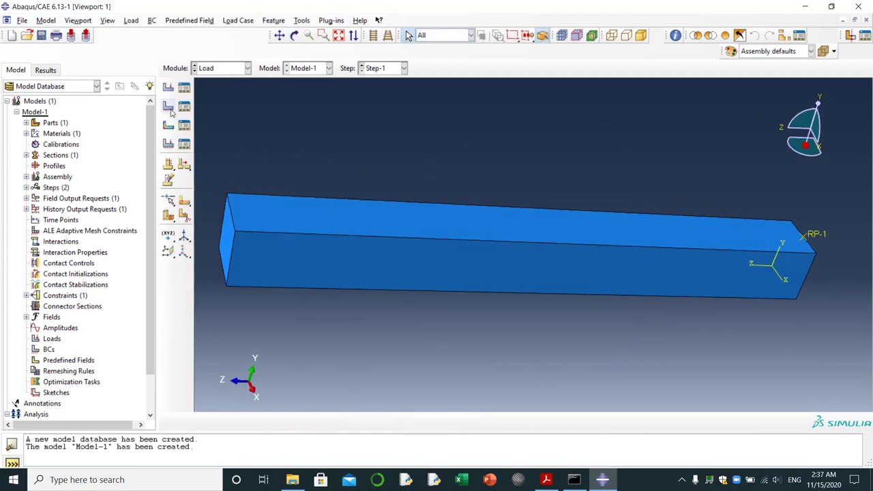
{"action": "left_click", "coordinate": [169, 107]}
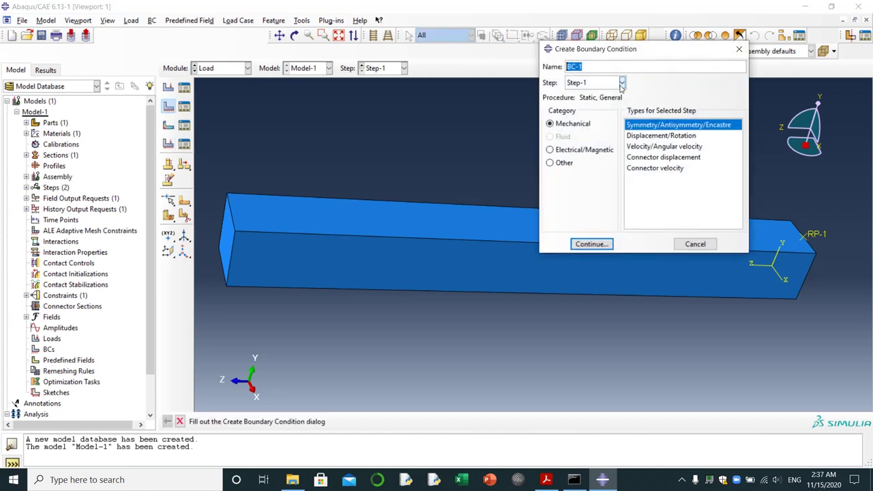
{"action": "left_click", "coordinate": [621, 83]}
{"action": "left_click", "coordinate": [602, 96]}
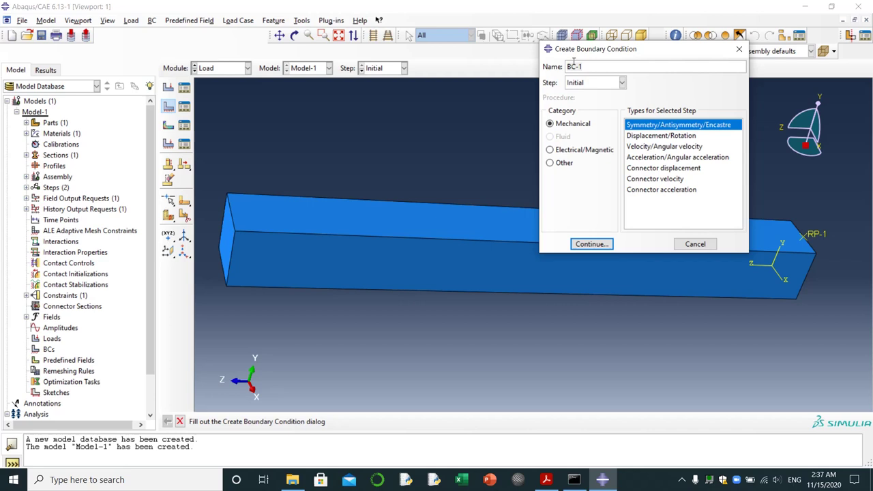
{"action": "left_click_drag", "start_coordinate": [593, 66], "coordinate": [528, 75]}
{"action": "type", "text": "fixed"}
{"action": "left_click", "coordinate": [582, 244]}
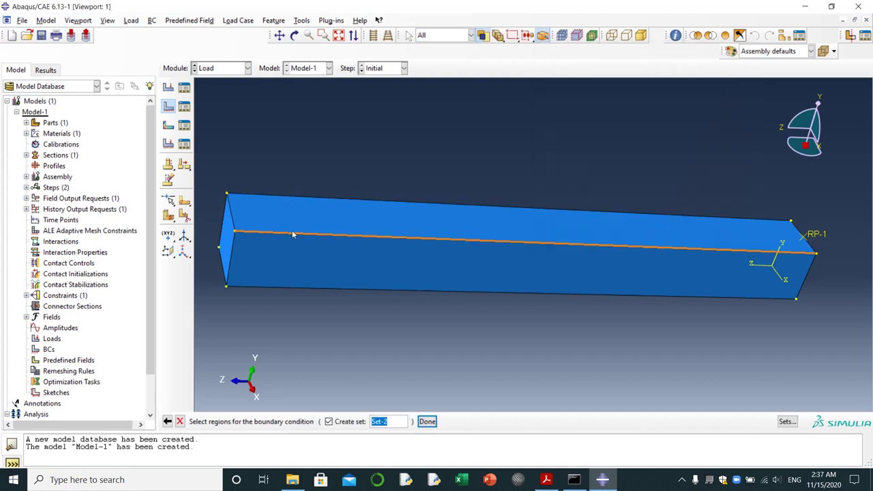
Apply ENCASTRE to the beam's left end face
{"action": "left_click", "coordinate": [227, 251]}
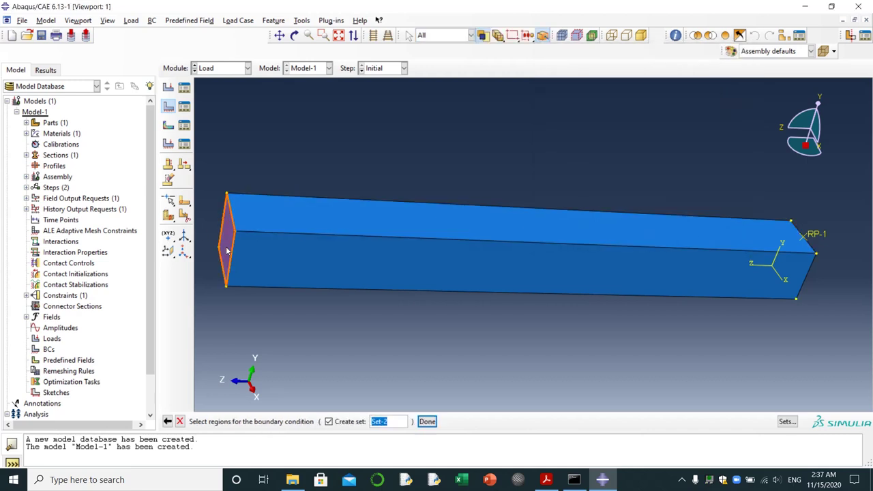
{"action": "left_click", "coordinate": [428, 421]}
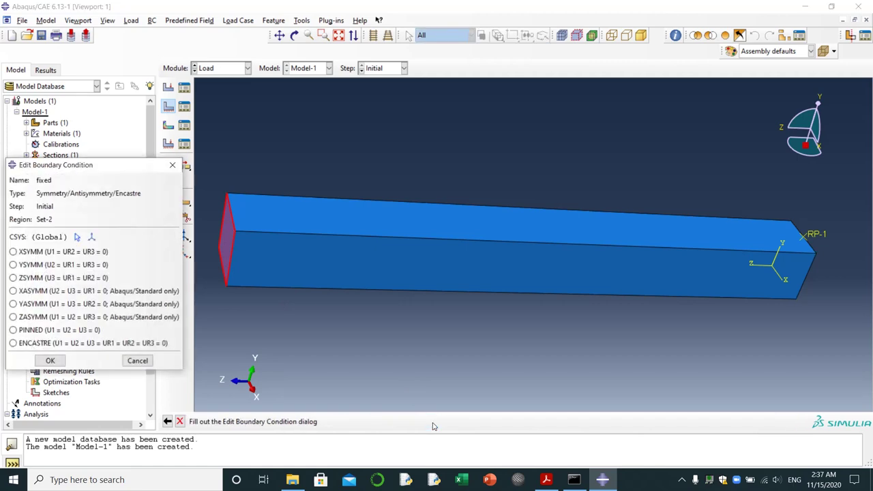
{"action": "left_click", "coordinate": [35, 344]}
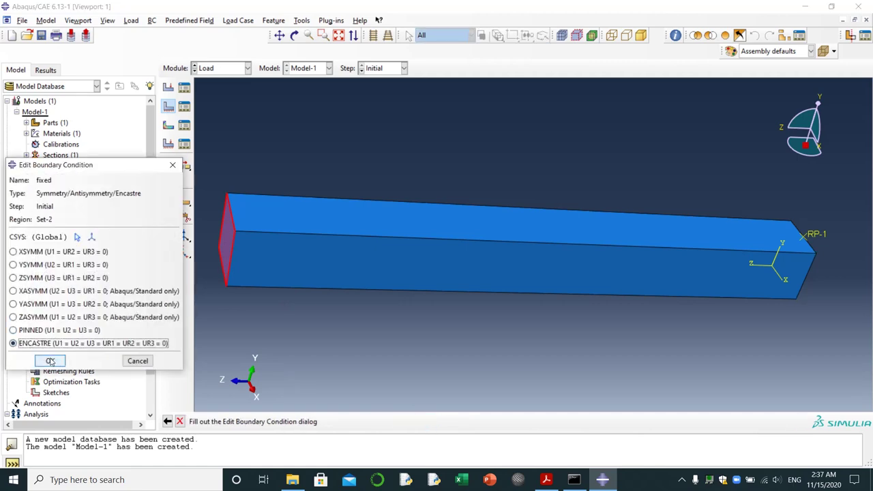
{"action": "left_click", "coordinate": [50, 361]}
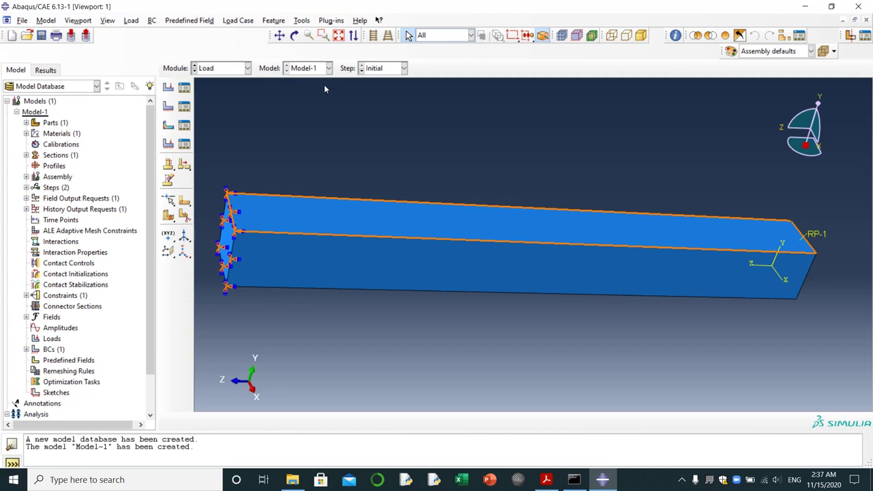
Apply concentrated force 'pointload' at RP-1 in Step-1 with CF2 = -100
{"action": "left_click", "coordinate": [167, 87]}
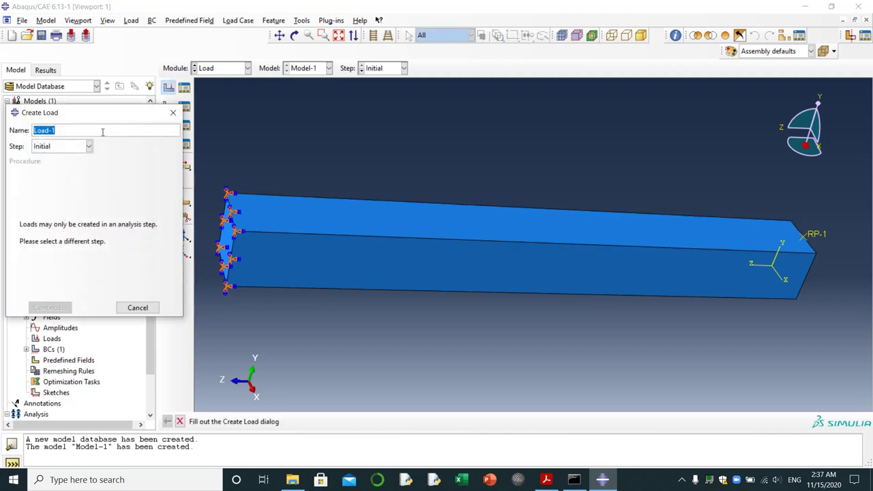
{"action": "type", "text": "pointl"}
{"action": "left_click", "coordinate": [88, 146]}
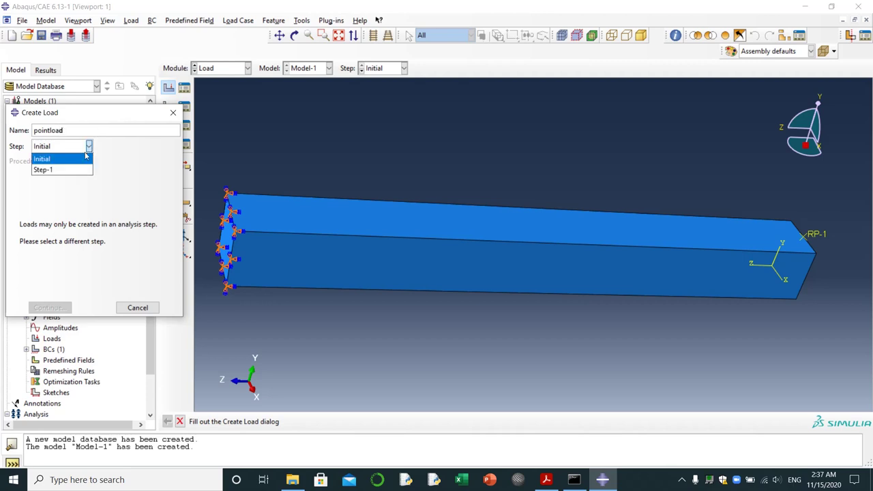
{"action": "left_click", "coordinate": [63, 169]}
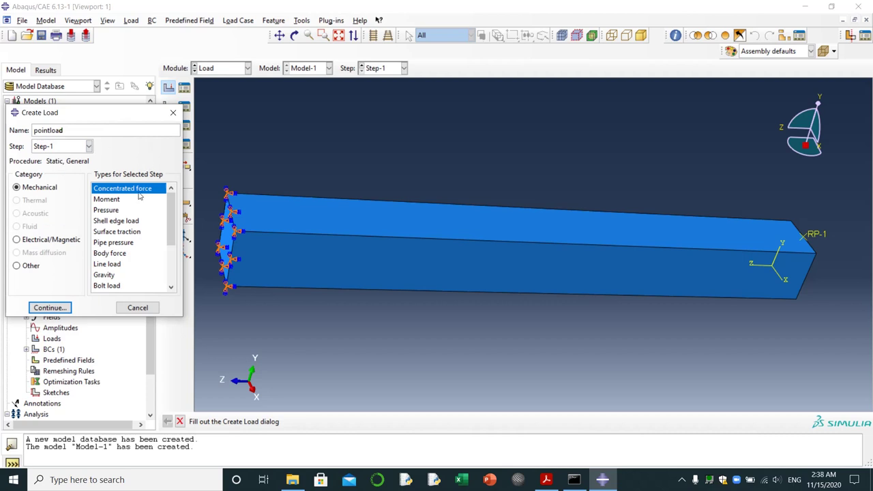
{"action": "left_click", "coordinate": [64, 307]}
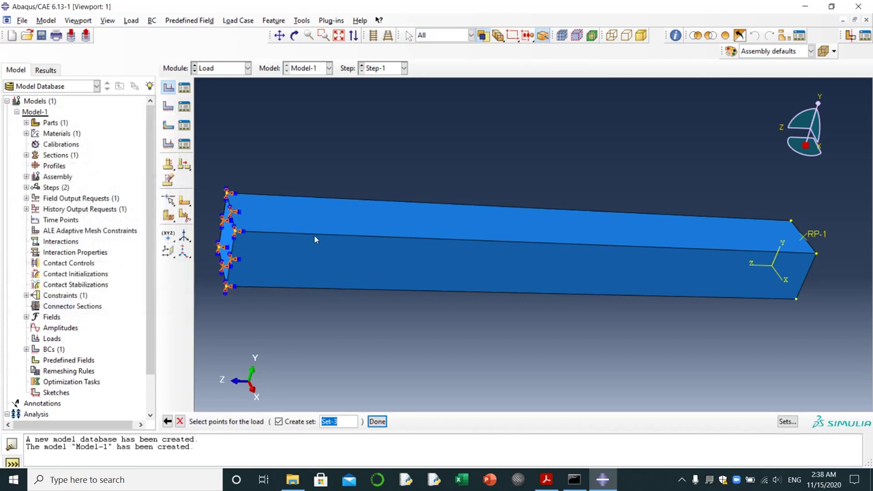
{"action": "left_click", "coordinate": [805, 240]}
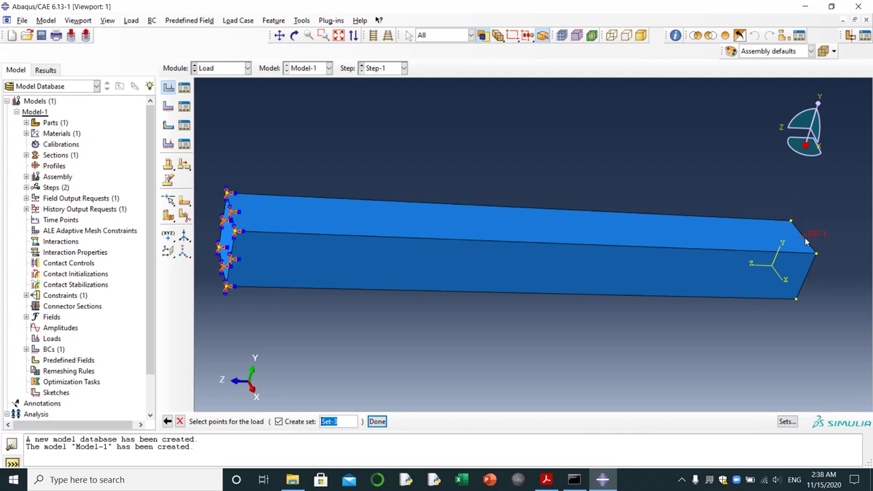
{"action": "left_click", "coordinate": [375, 422]}
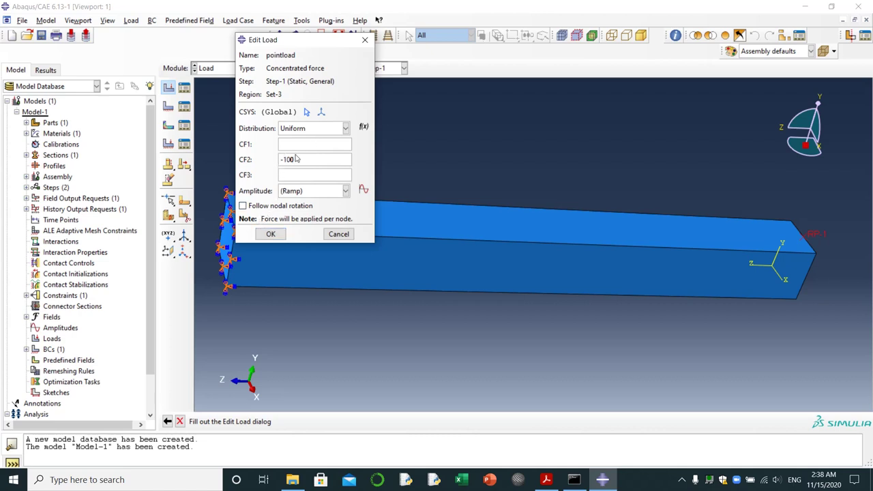
{"action": "left_click", "coordinate": [271, 234]}
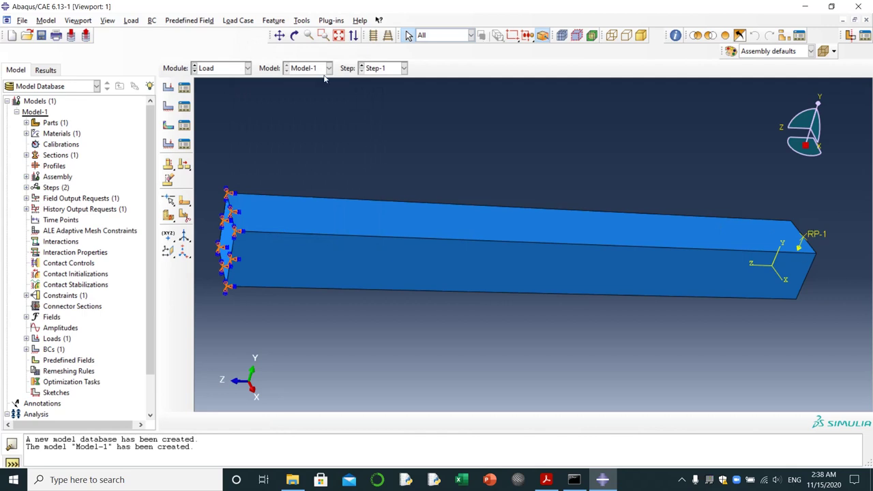
Switch to the Mesh module with the Assembly as the working object
{"action": "left_click", "coordinate": [249, 68]}
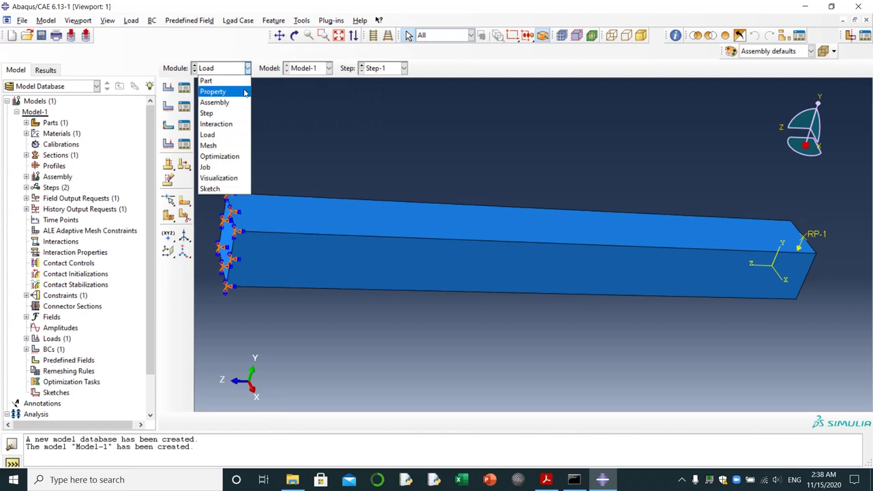
{"action": "left_click", "coordinate": [237, 145]}
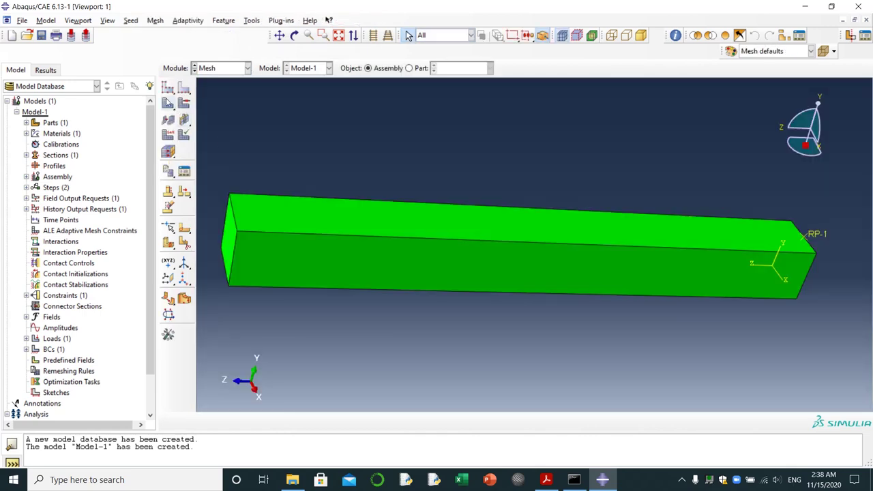
{"action": "left_click", "coordinate": [419, 69]}
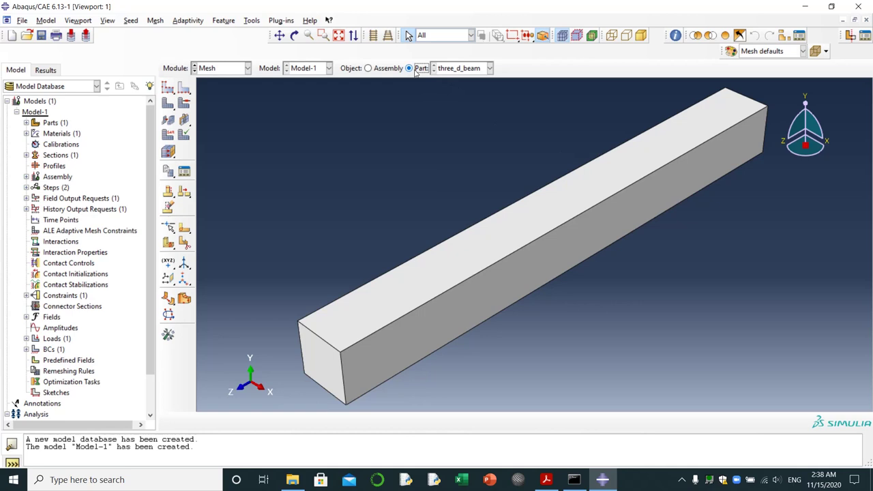
{"action": "left_click", "coordinate": [169, 90]}
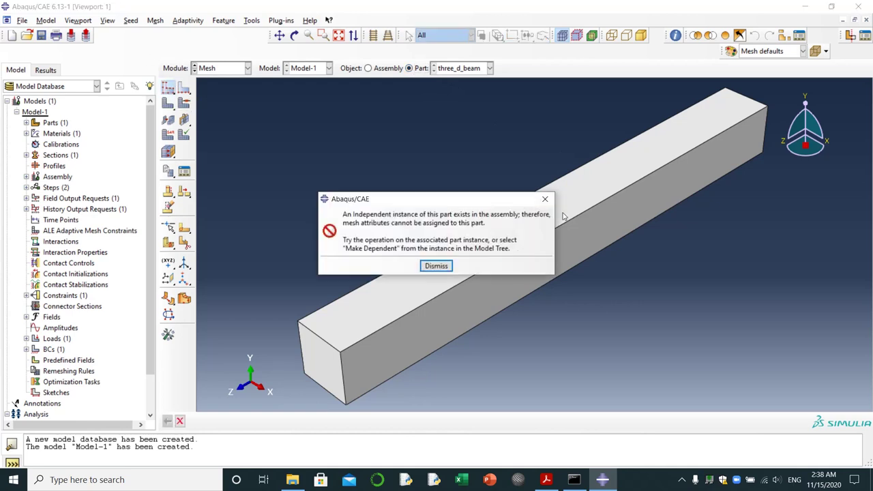
{"action": "left_click", "coordinate": [545, 199]}
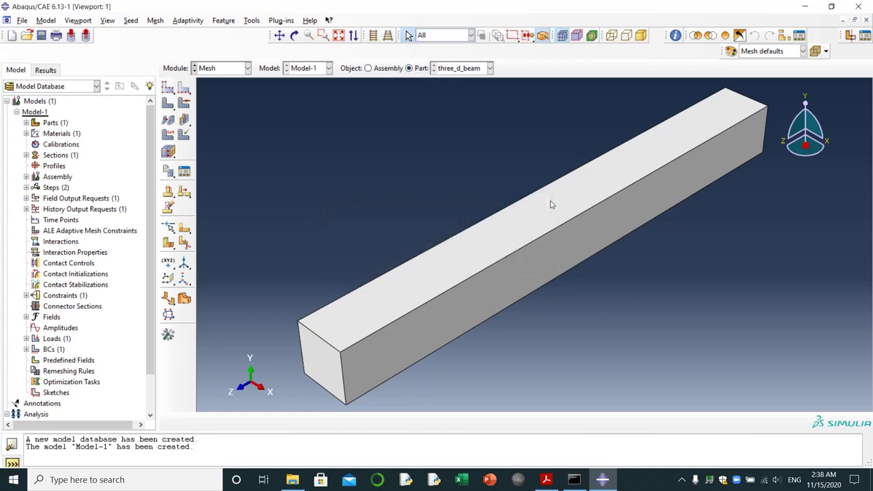
{"action": "left_click", "coordinate": [374, 71]}
Seed the beam instance with global size 0.05 and mesh it into 80 elements
{"action": "left_click", "coordinate": [169, 91]}
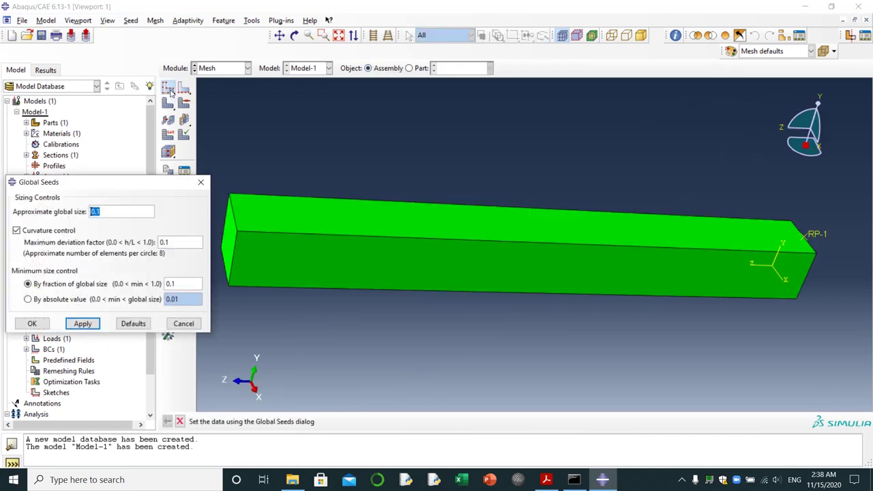
{"action": "left_click", "coordinate": [116, 212]}
{"action": "key", "text": "BackSpace"}
{"action": "key", "text": "BackSpace"}
{"action": "type", "text": ".05"}
{"action": "left_click", "coordinate": [83, 323]}
{"action": "left_click", "coordinate": [32, 323]}
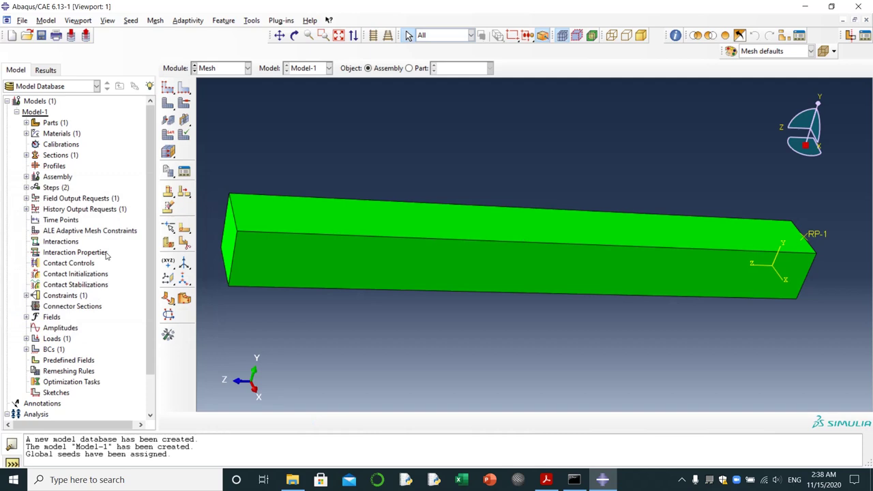
{"action": "left_click", "coordinate": [169, 102]}
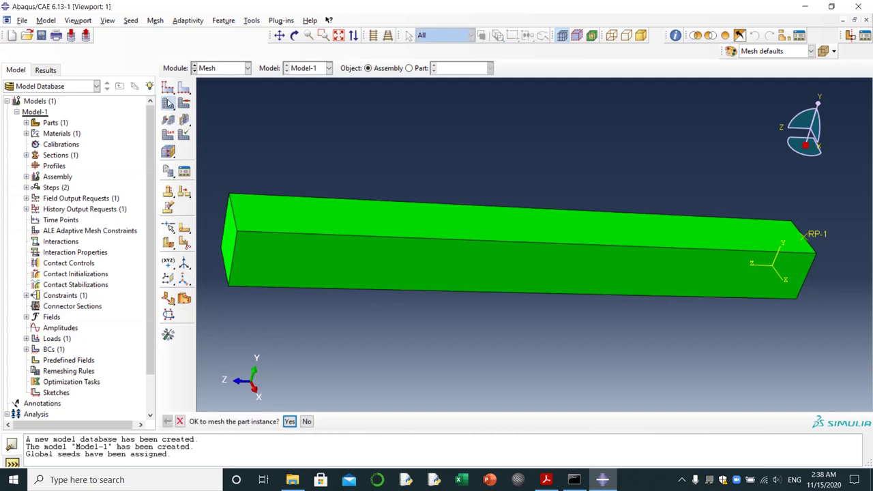
{"action": "left_click", "coordinate": [289, 421]}
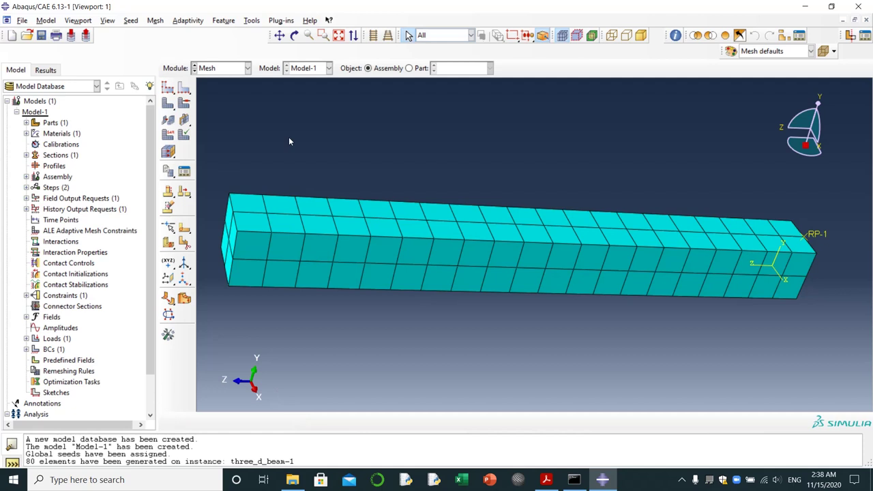
In the Job module, create job 'beam_job' for Model-1 with default settings
{"action": "left_click", "coordinate": [248, 68]}
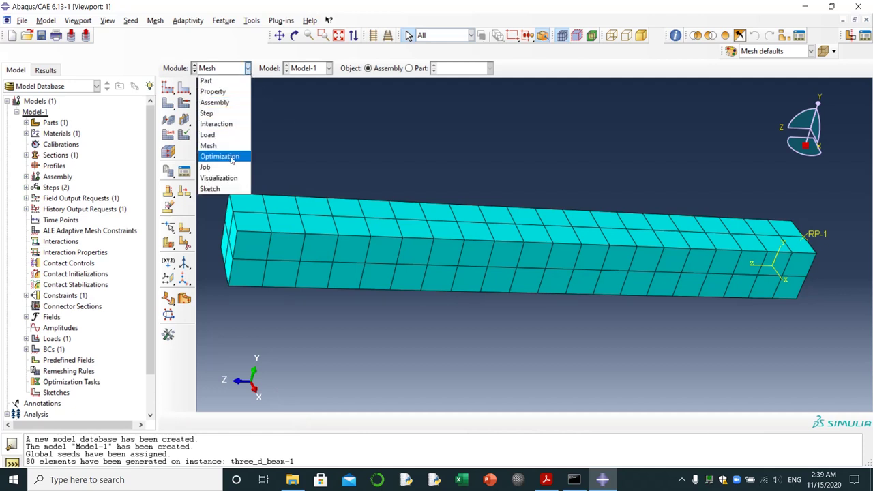
{"action": "left_click", "coordinate": [228, 168]}
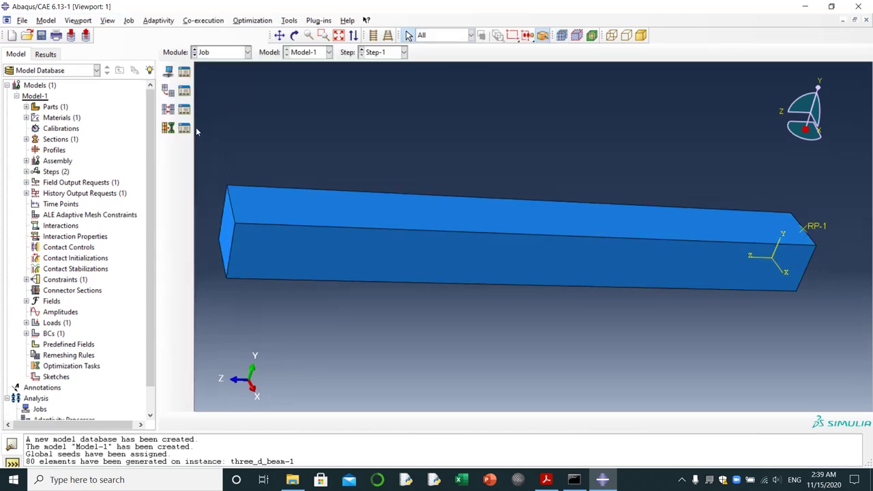
{"action": "left_click", "coordinate": [168, 71]}
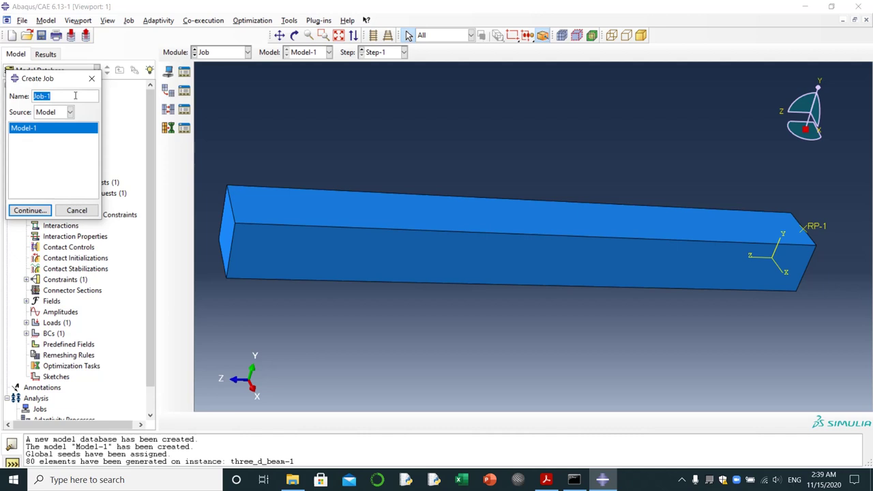
{"action": "type", "text": "beam_job"}
{"action": "left_click", "coordinate": [36, 210]}
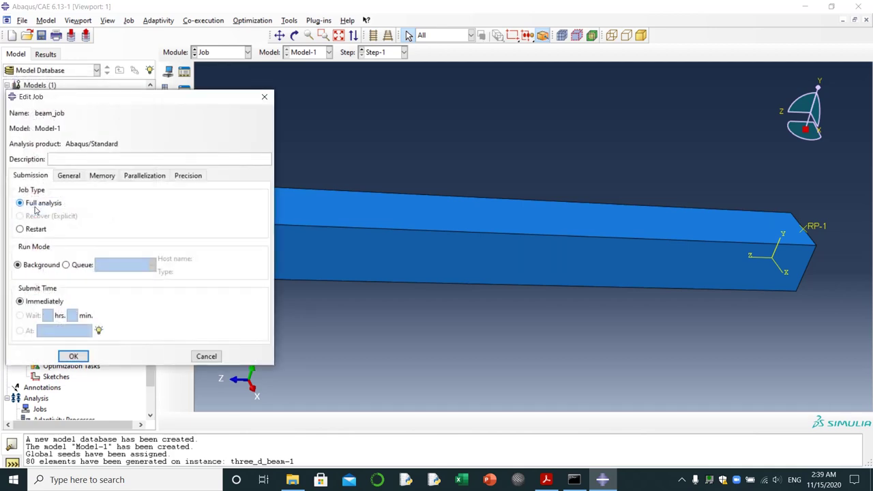
{"action": "left_click", "coordinate": [73, 356]}
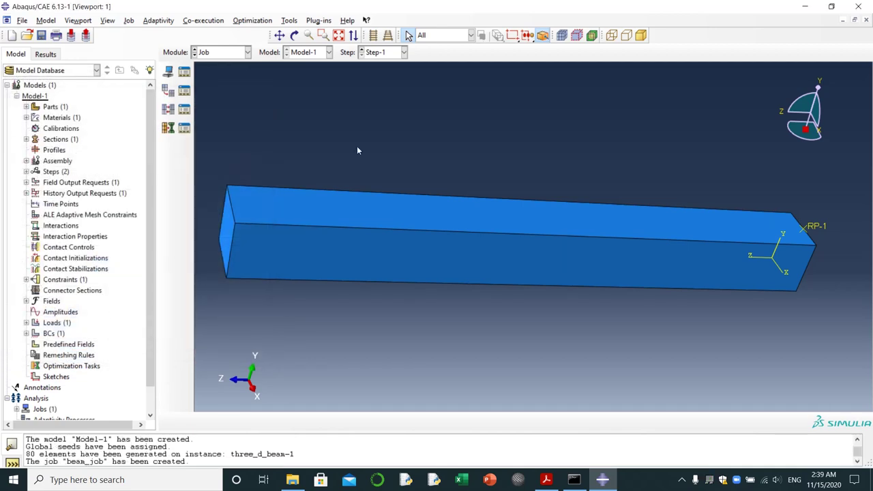
Submit beam_job from the Job Manager and open beam_job.odb once completed
{"action": "left_click", "coordinate": [184, 72]}
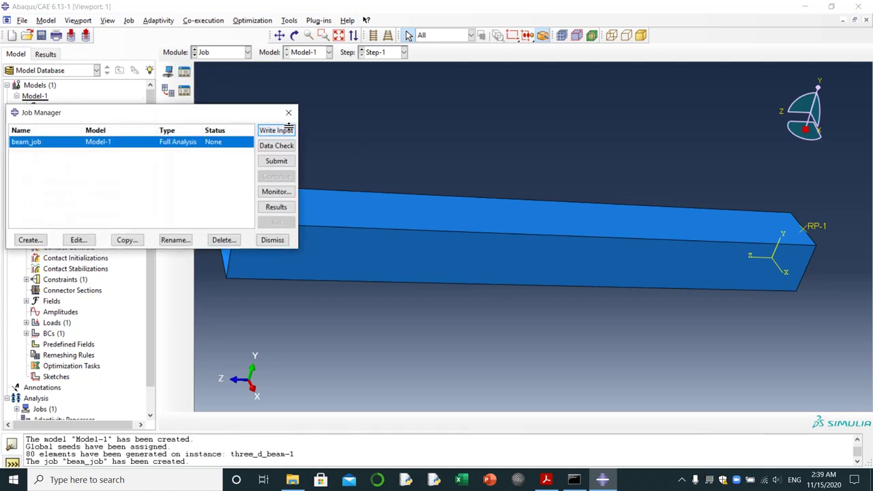
{"action": "left_click", "coordinate": [272, 162]}
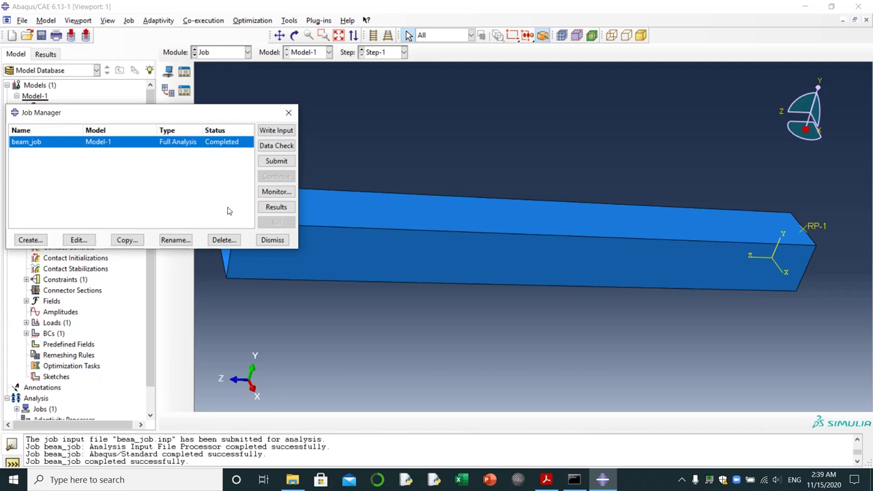
{"action": "left_click", "coordinate": [277, 208]}
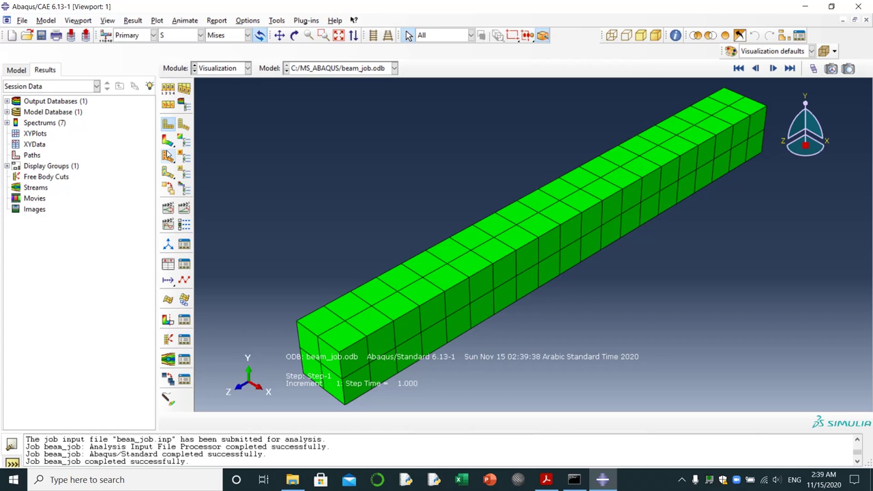
Contour the deformed beam by U2 displacement (tip -2.570e-05), then bring up the report PDF
{"action": "left_click", "coordinate": [169, 141]}
{"action": "left_click", "coordinate": [201, 35]}
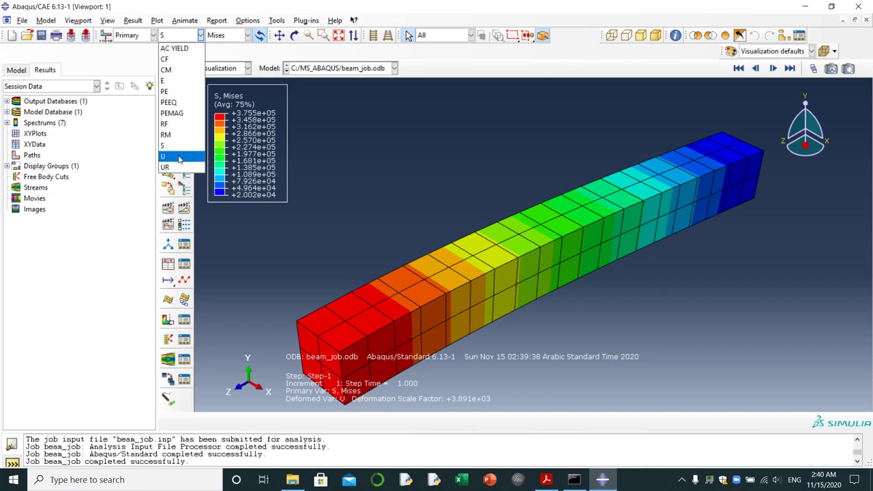
{"action": "left_click", "coordinate": [178, 158]}
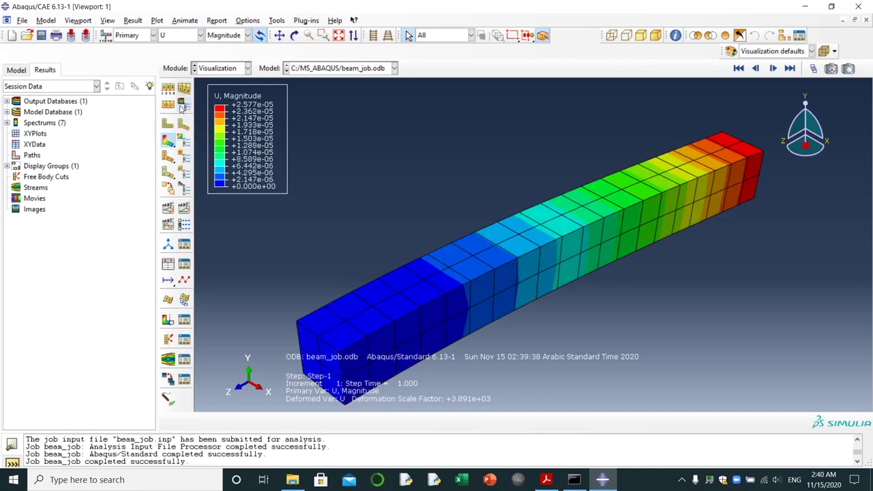
{"action": "left_click", "coordinate": [247, 35]}
{"action": "left_click", "coordinate": [232, 73]}
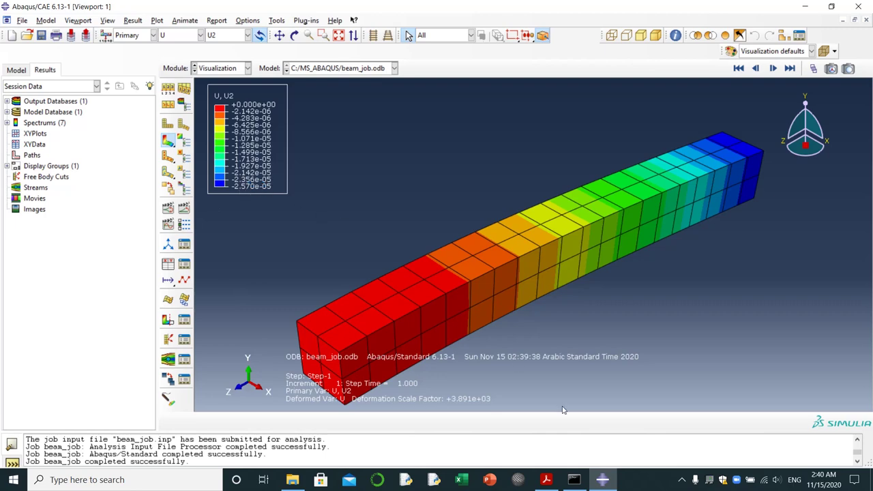
{"action": "left_click", "coordinate": [545, 480]}
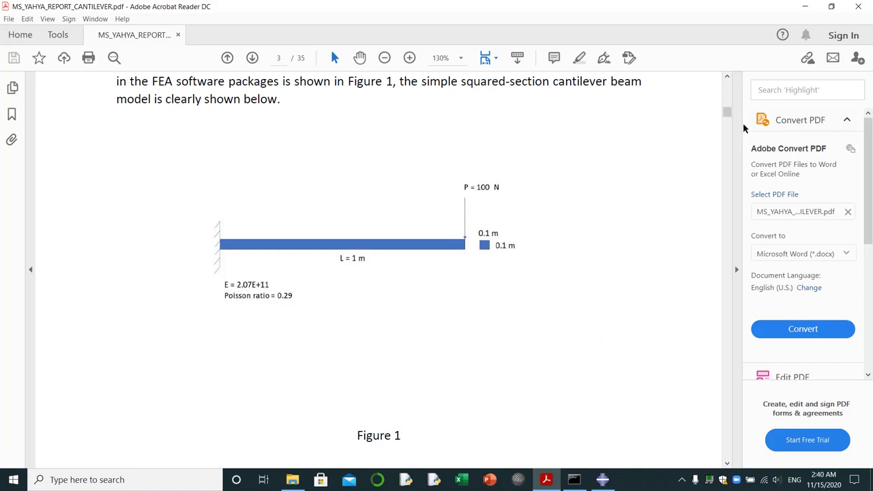
Scroll to Table 1's deflection results on page 34, then minimize Acrobat Reader
{"action": "left_click_drag", "start_coordinate": [727, 112], "coordinate": [743, 447]}
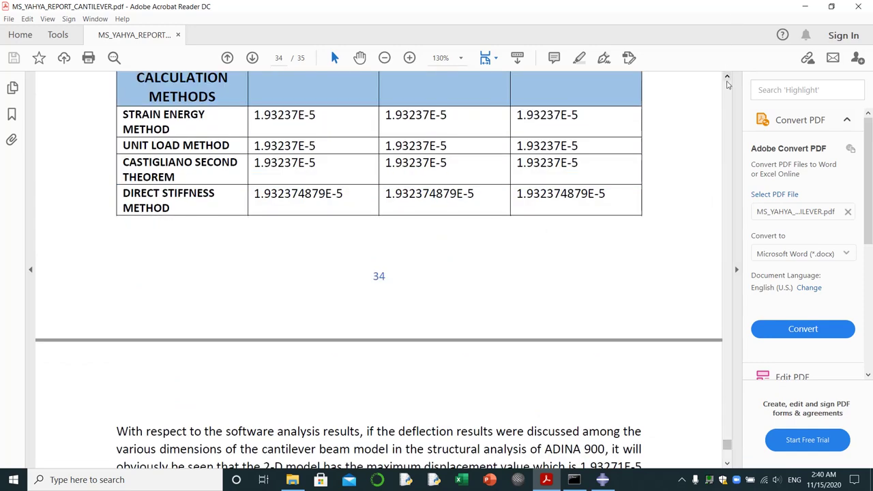
{"action": "left_click_drag", "start_coordinate": [727, 78], "coordinate": [728, 83]}
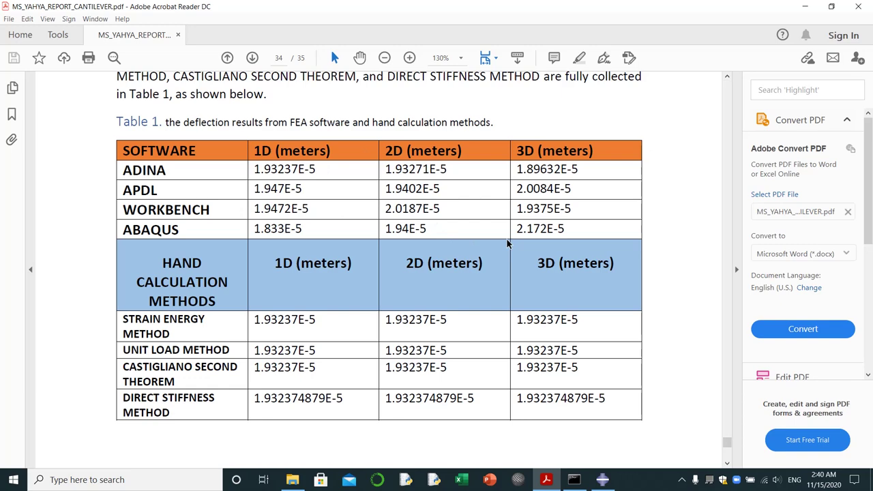
{"action": "left_click", "coordinate": [797, 9]}
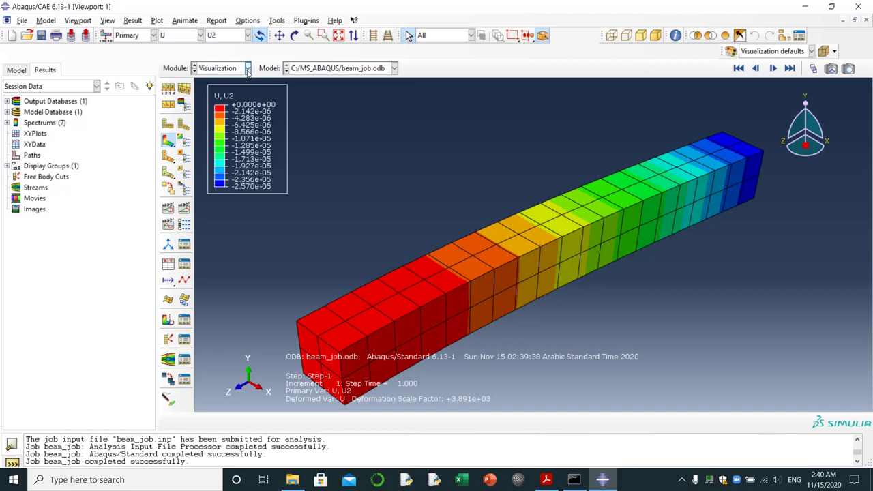
In the Mesh module, change the global seed size to 0.04, deleting the old mesh
{"action": "left_click", "coordinate": [248, 68]}
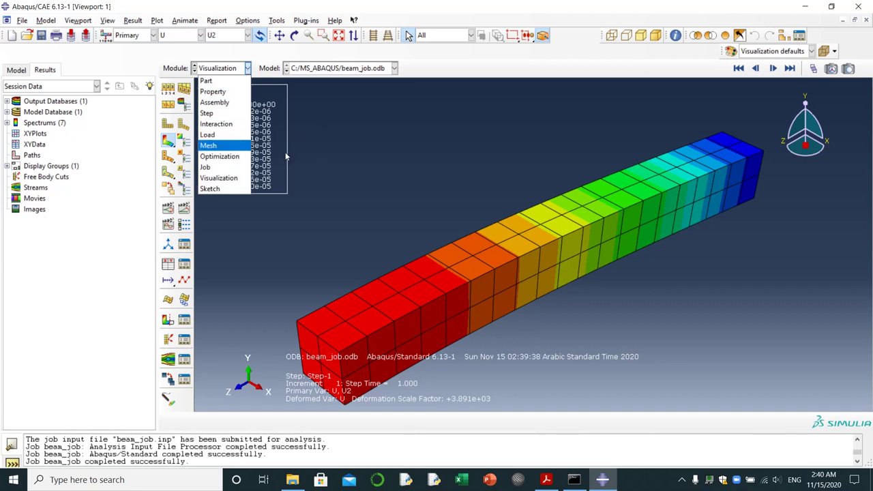
{"action": "left_click", "coordinate": [220, 145]}
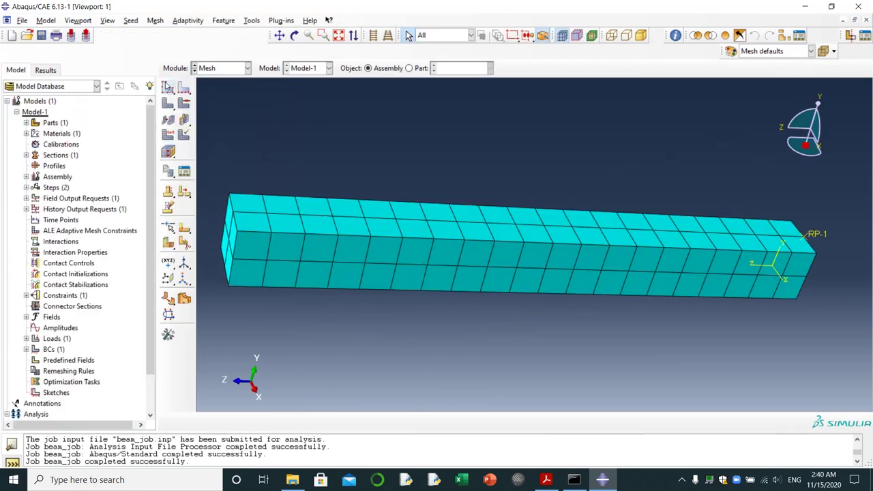
{"action": "left_click", "coordinate": [169, 89]}
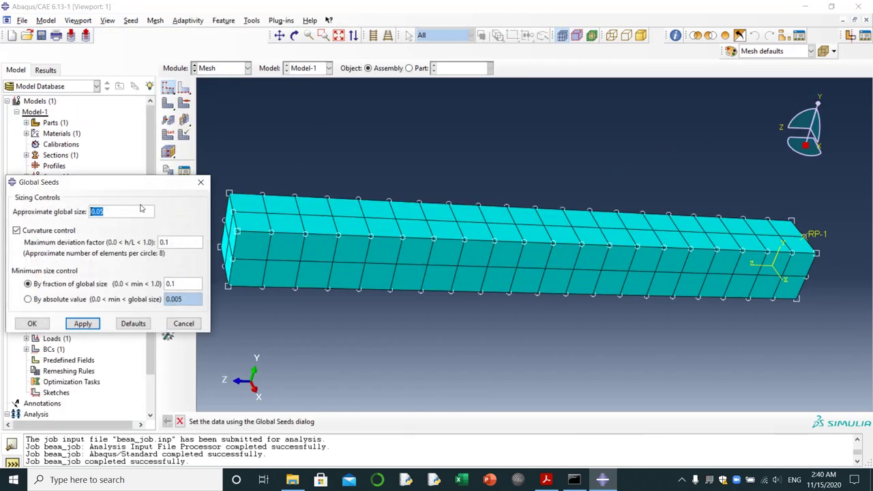
{"action": "left_click", "coordinate": [123, 212]}
{"action": "key", "text": "BackSpace"}
{"action": "type", "text": "4"}
{"action": "left_click", "coordinate": [82, 323]}
{"action": "left_click", "coordinate": [80, 151]}
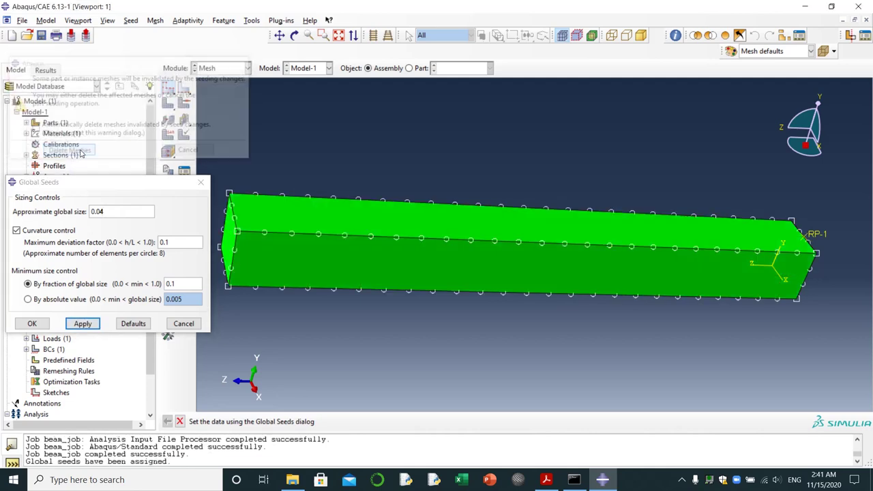
{"action": "left_click", "coordinate": [32, 323]}
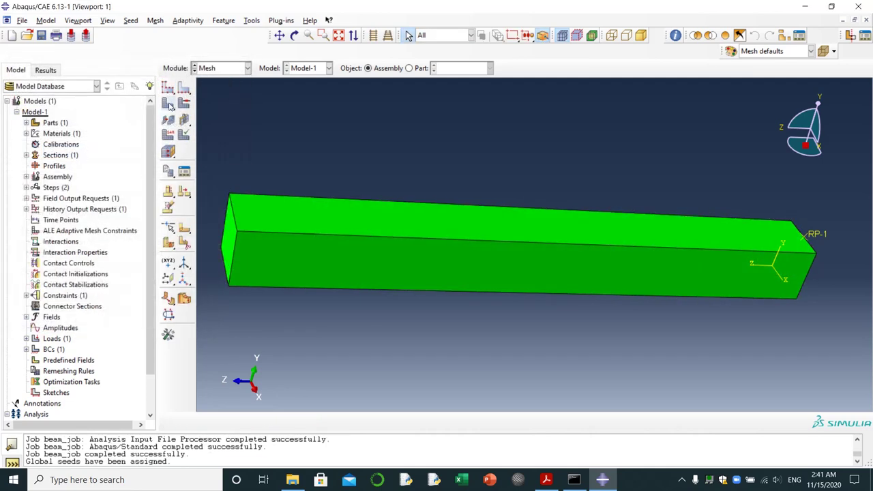
Remesh the beam instance into 225 elements
{"action": "left_click", "coordinate": [169, 104]}
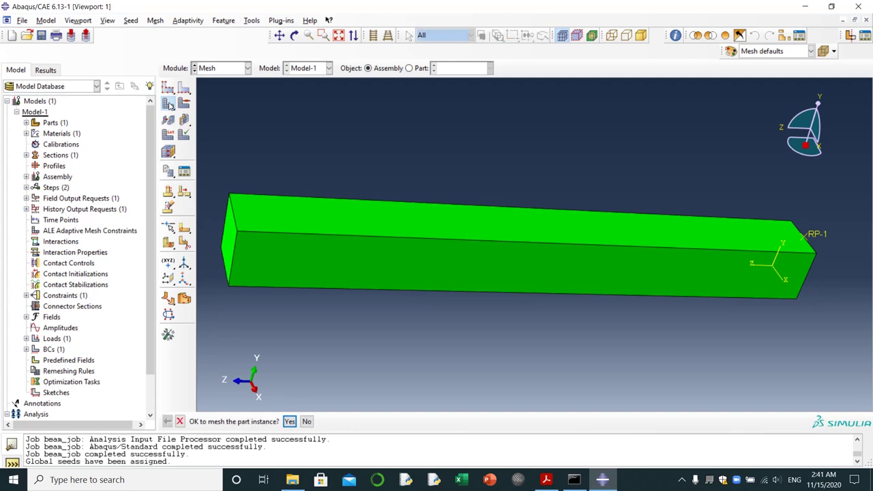
{"action": "left_click", "coordinate": [289, 420]}
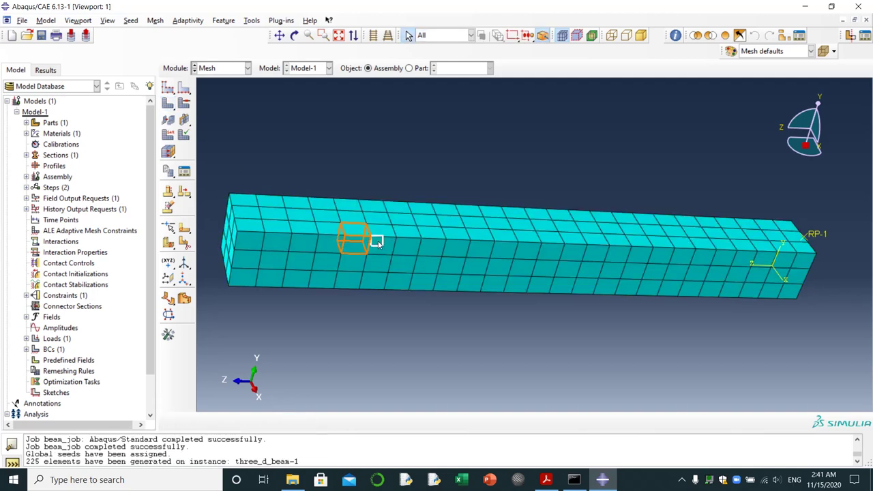
{"action": "left_click", "coordinate": [398, 259]}
{"action": "left_click", "coordinate": [247, 68]}
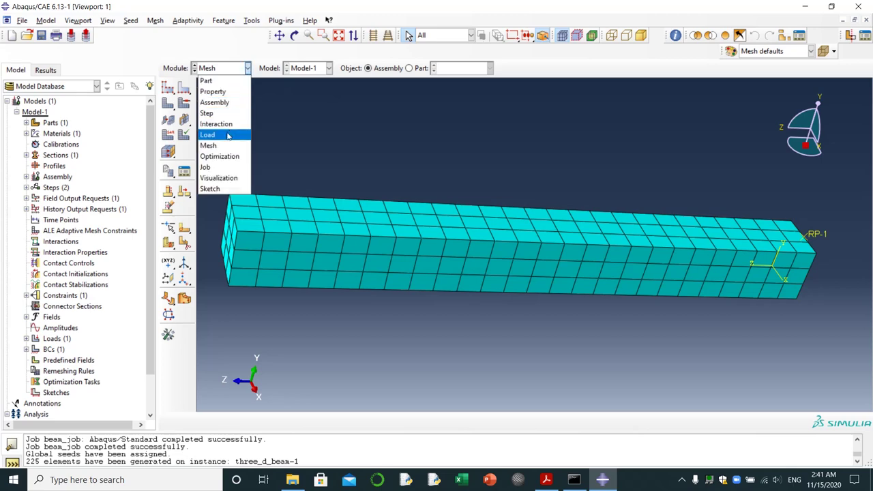
Resubmit beam_job on the 225-element mesh, overwriting the old job files, until it completes
{"action": "left_click", "coordinate": [205, 167]}
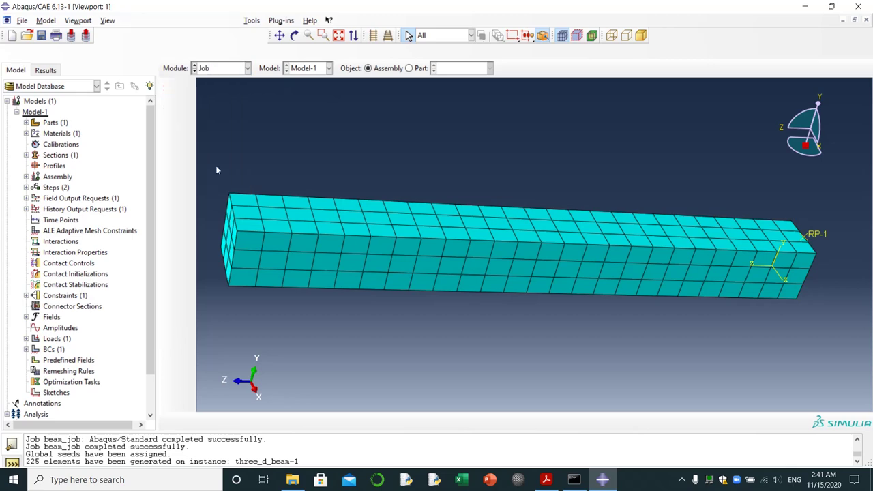
{"action": "left_click", "coordinate": [184, 72]}
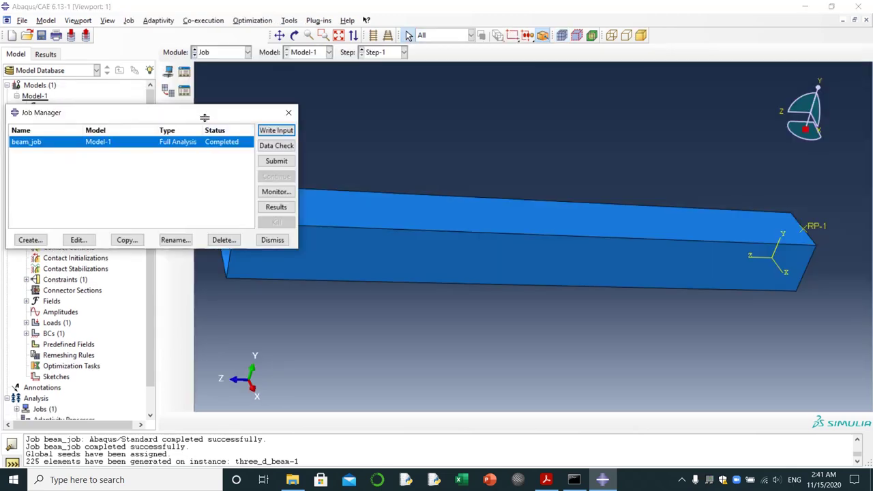
{"action": "left_click", "coordinate": [276, 164]}
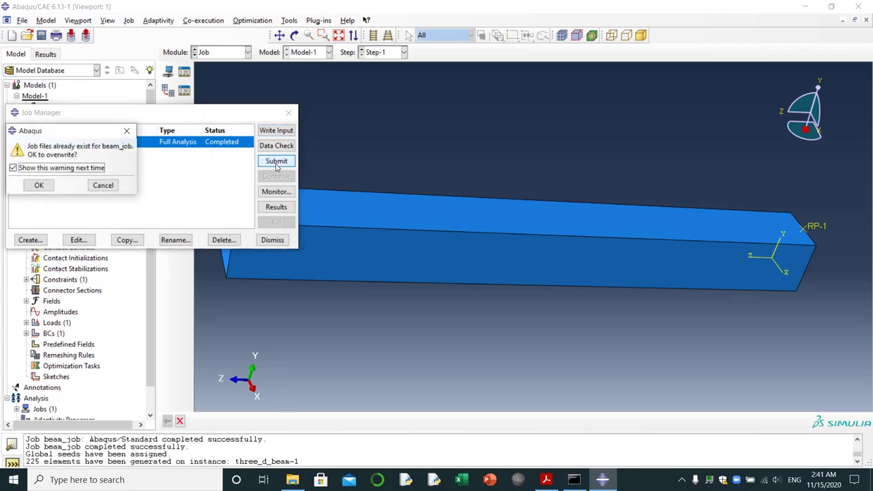
{"action": "left_click", "coordinate": [47, 187]}
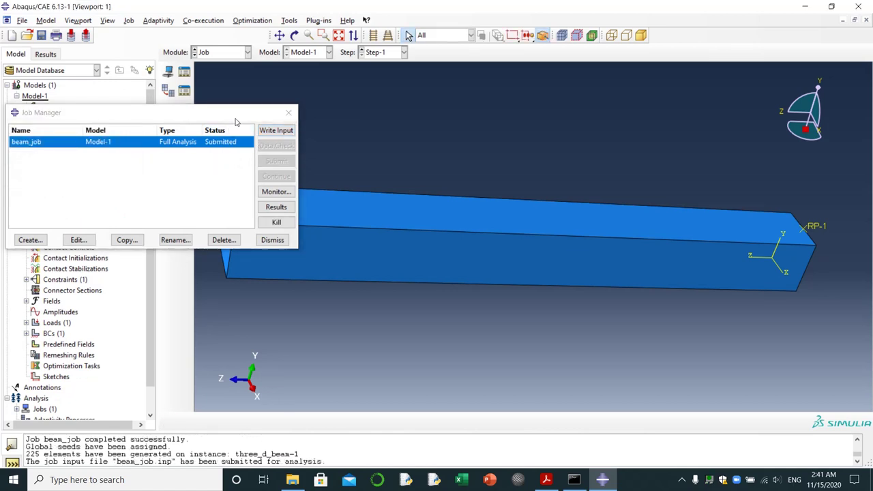
{"action": "left_click_drag", "start_coordinate": [237, 120], "coordinate": [310, 284]}
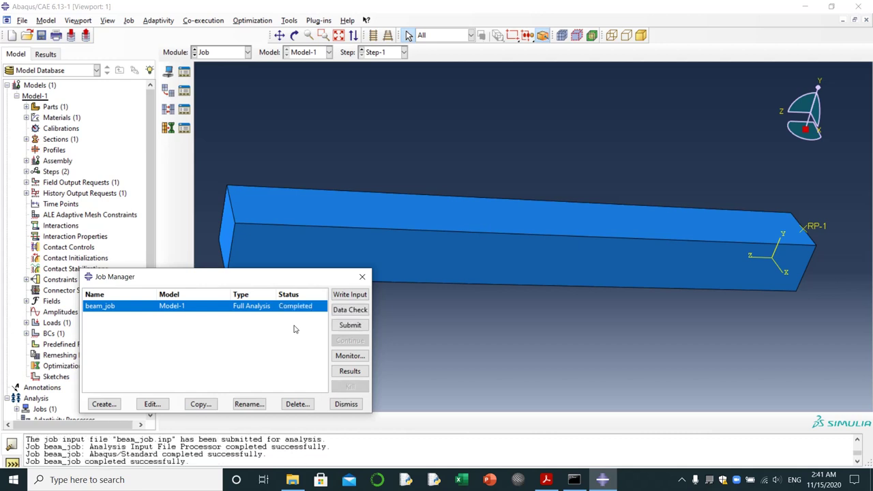
Open beam_job's results and contour the deformed beam by displacement component U2
{"action": "left_click", "coordinate": [348, 370]}
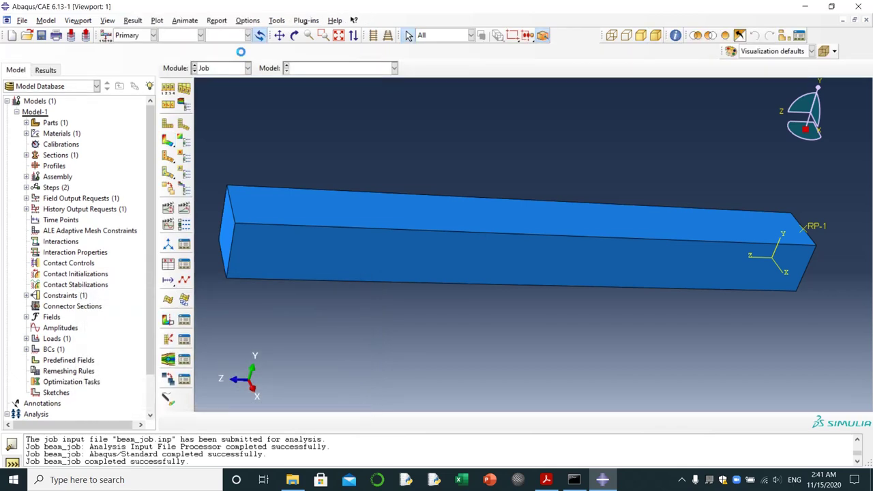
{"action": "left_click", "coordinate": [200, 35]}
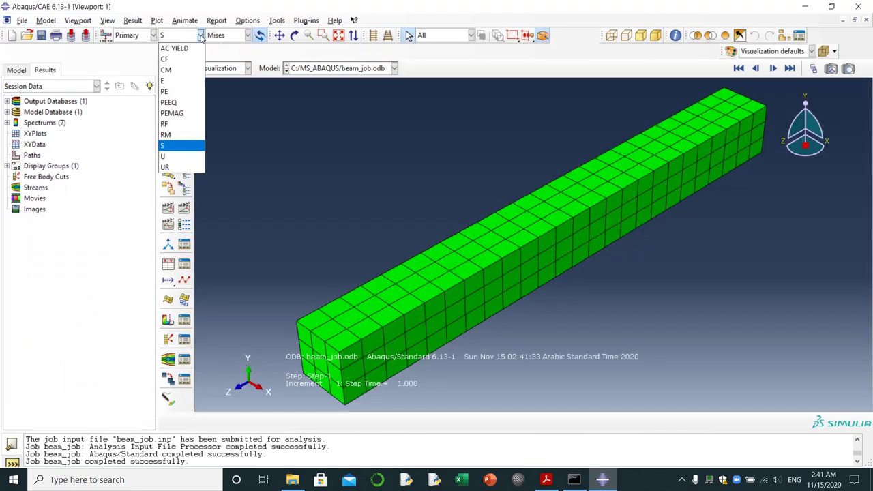
{"action": "left_click", "coordinate": [179, 156]}
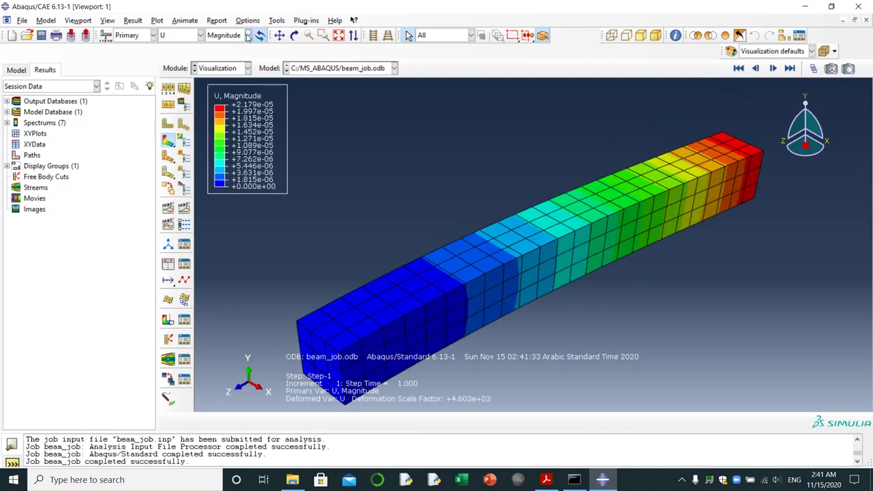
{"action": "left_click", "coordinate": [248, 38]}
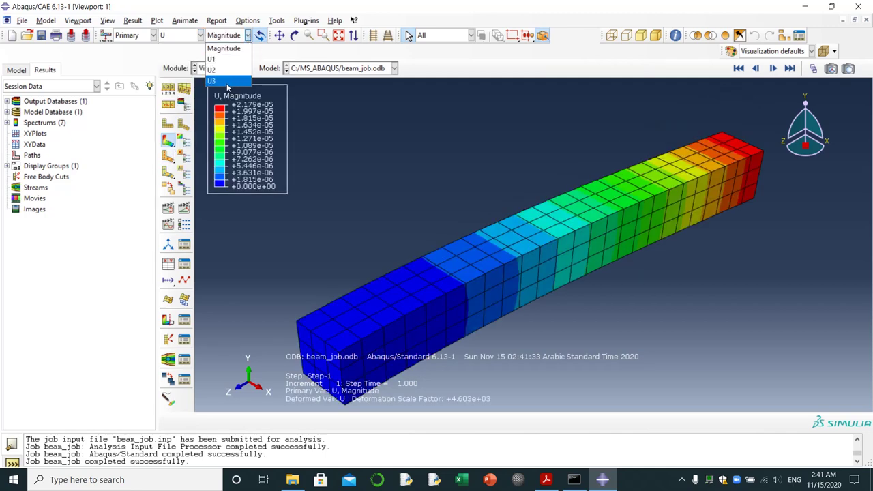
{"action": "left_click", "coordinate": [227, 71]}
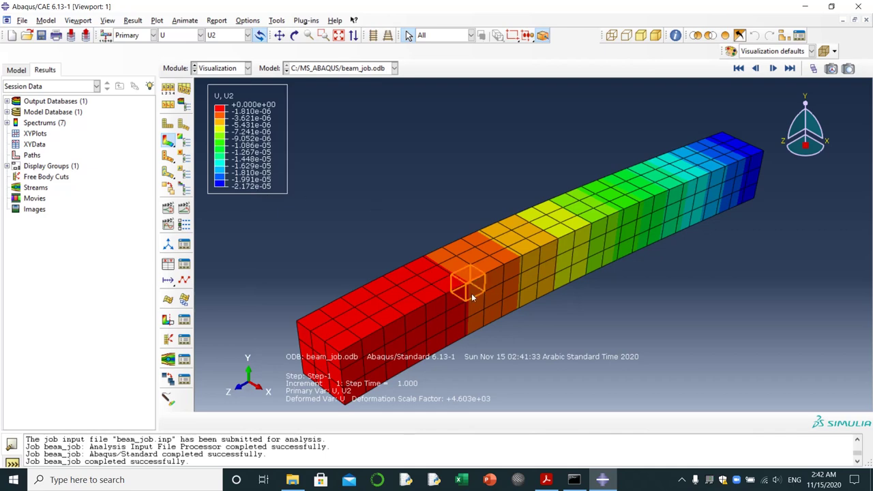
Check the -2.172e-05 tip deflection against the report PDF's Table 1 3D value
{"action": "left_click", "coordinate": [546, 479]}
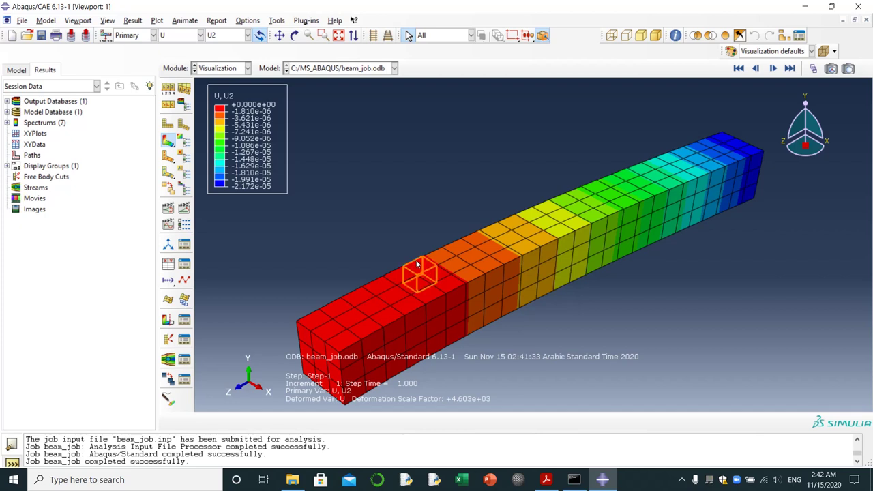
{"action": "left_click", "coordinate": [681, 479]}
{"action": "left_click", "coordinate": [670, 456]}
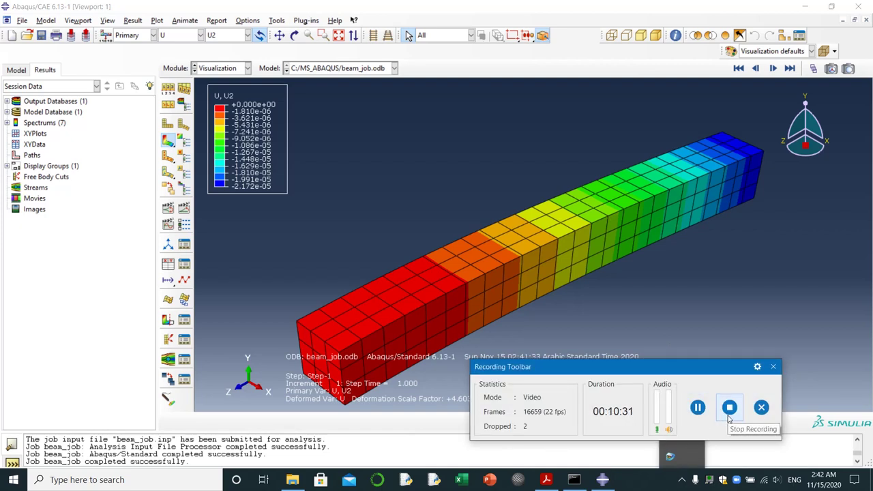
Begin creating XY data from the beam_job results, using ODB field output
{"action": "left_click", "coordinate": [728, 414]}
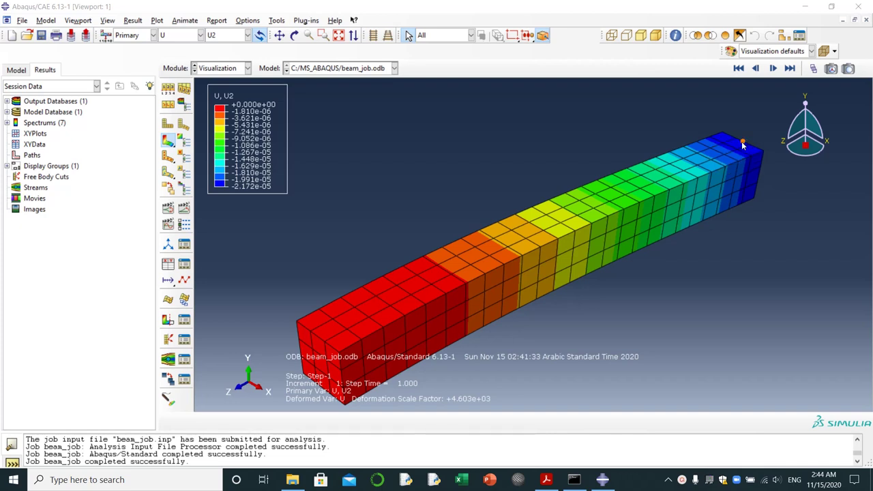
Set up field-output XY data for variable U2 at Unique Nodal position
{"action": "left_click", "coordinate": [167, 264]}
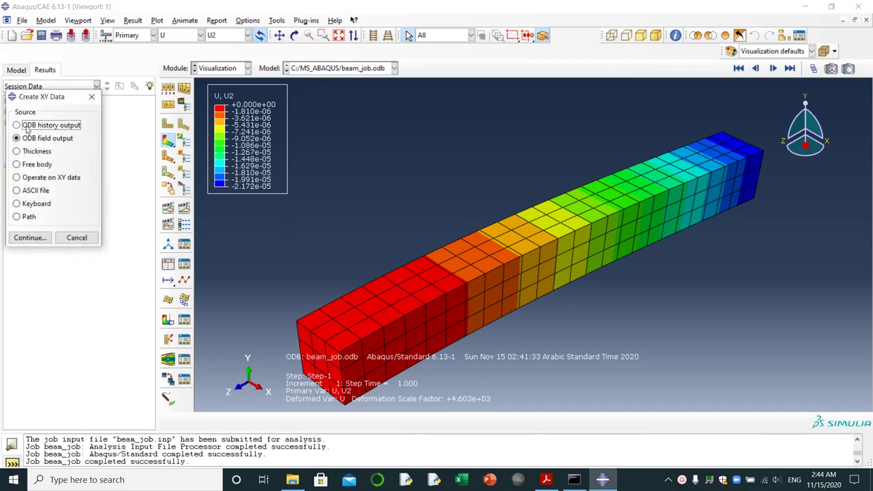
{"action": "left_click", "coordinate": [33, 237]}
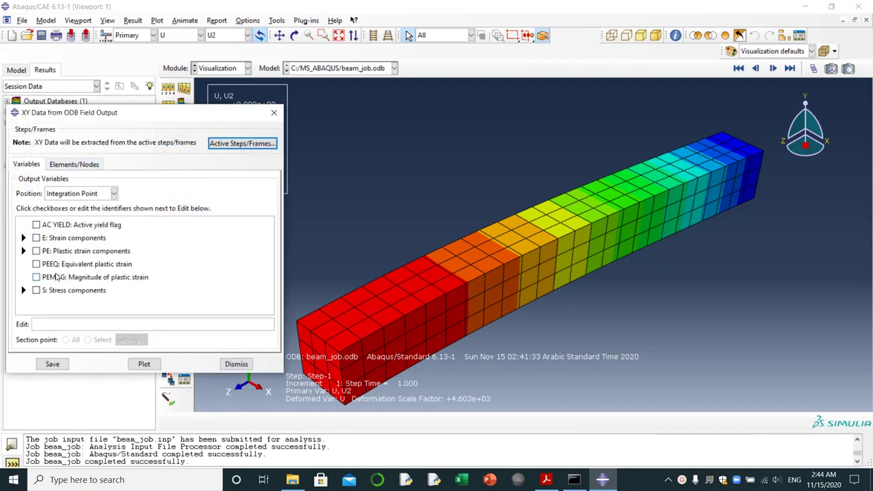
{"action": "left_click", "coordinate": [113, 194]}
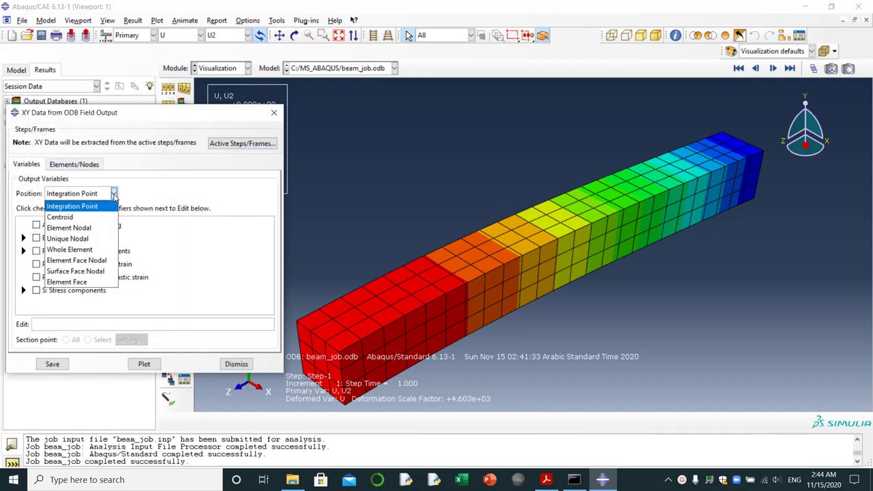
{"action": "left_click", "coordinate": [81, 239]}
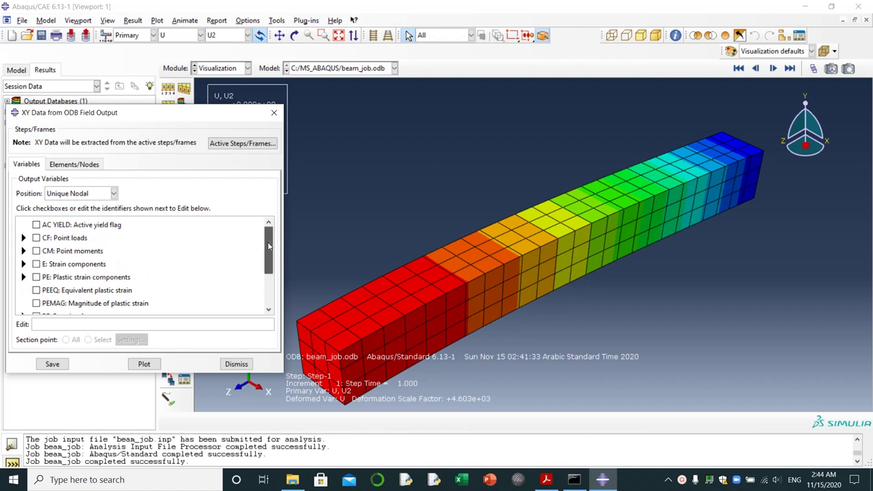
{"action": "left_click_drag", "start_coordinate": [268, 247], "coordinate": [267, 278]}
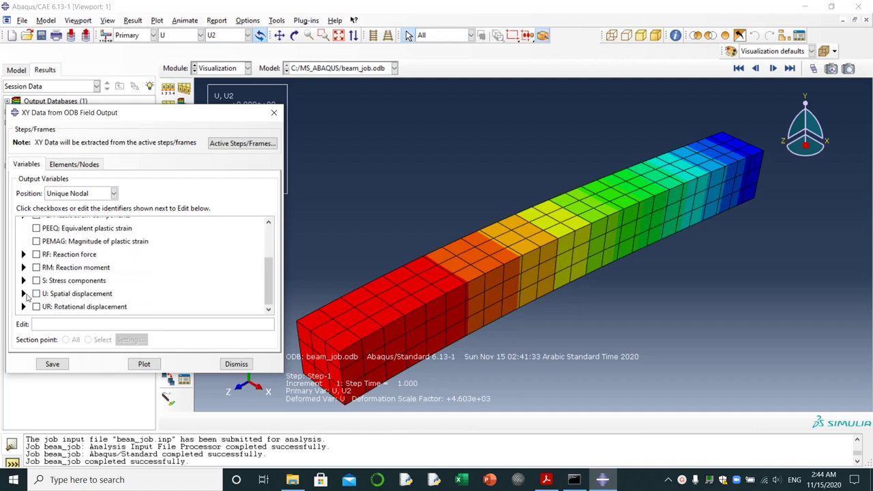
{"action": "left_click", "coordinate": [24, 293]}
{"action": "scroll", "coordinate": [113, 295], "scroll_direction": "down", "scroll_amount": 2}
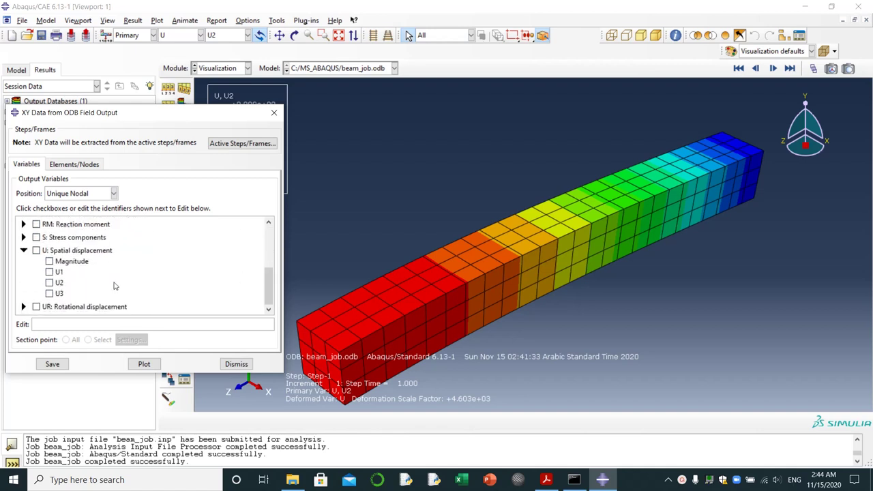
{"action": "left_click", "coordinate": [49, 282]}
Pick the beam's tip node and plot its U2 against time
{"action": "left_click", "coordinate": [73, 164]}
{"action": "left_click", "coordinate": [116, 196]}
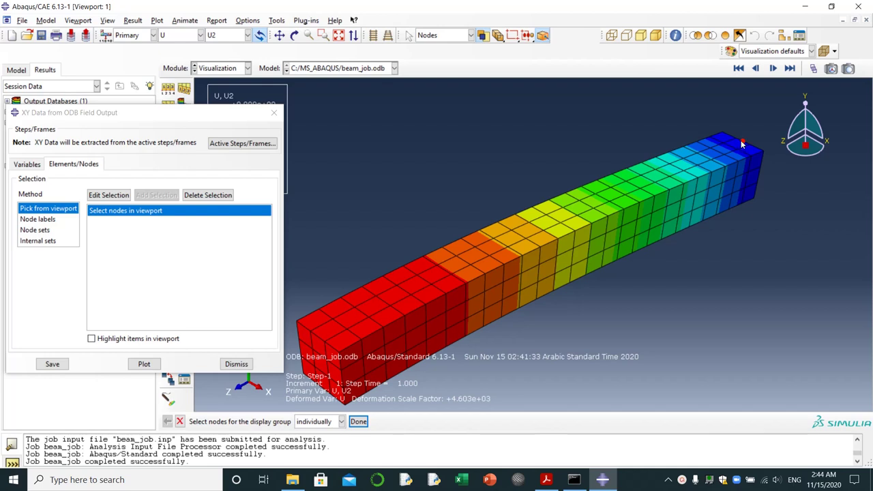
{"action": "left_click", "coordinate": [357, 421]}
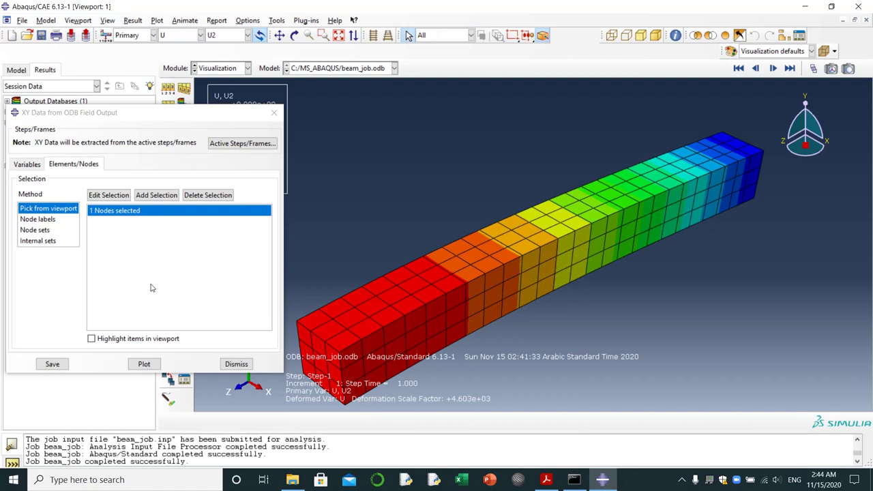
{"action": "left_click", "coordinate": [151, 364]}
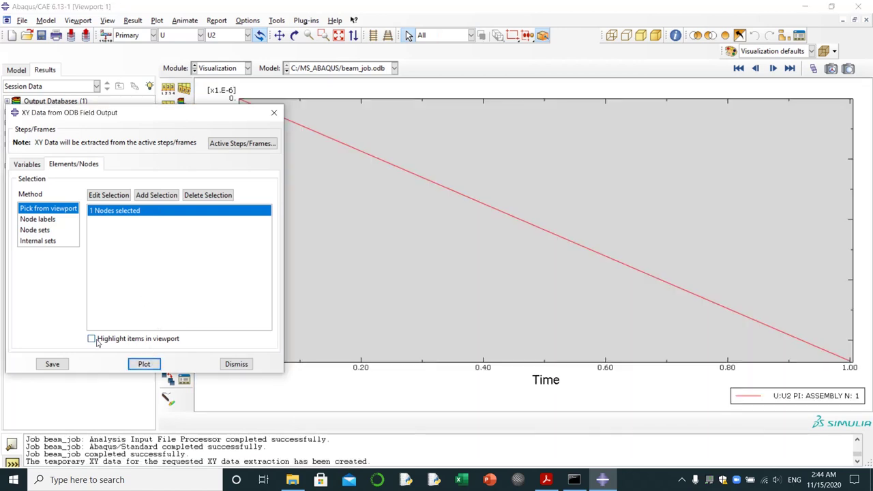
Open U:U2 PI: ASSEMBLY N: 1 as a table showing -2.17225E-005 at time 1
{"action": "left_click", "coordinate": [244, 368]}
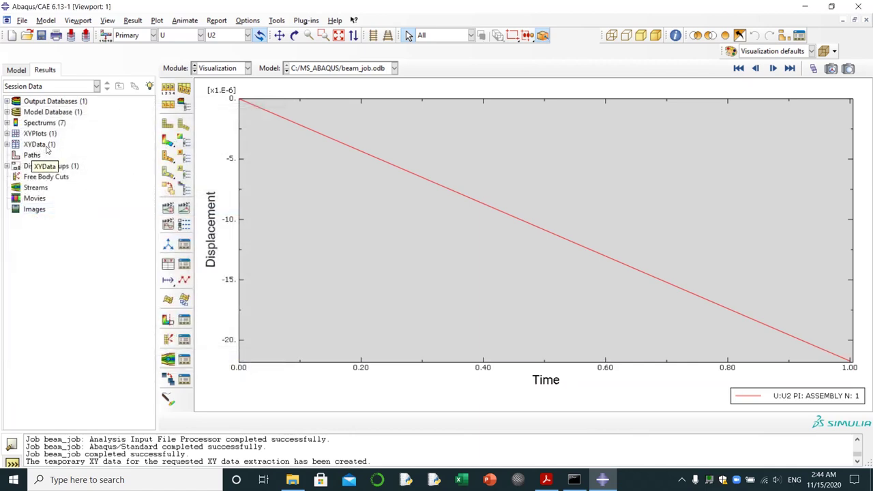
{"action": "left_click", "coordinate": [7, 144]}
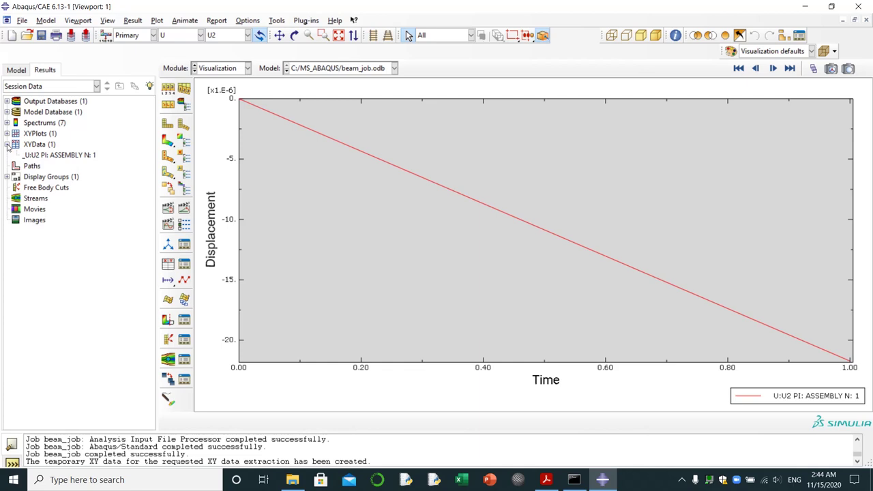
{"action": "left_click", "coordinate": [68, 156]}
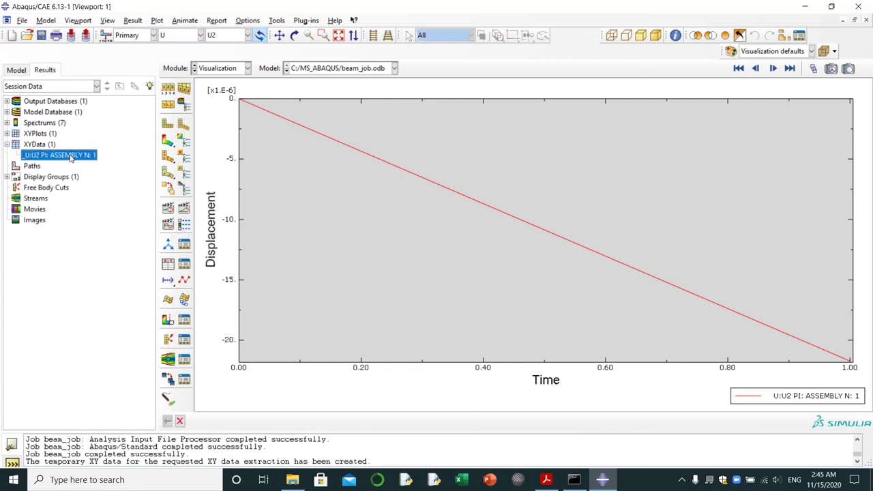
{"action": "right_click", "coordinate": [70, 156]}
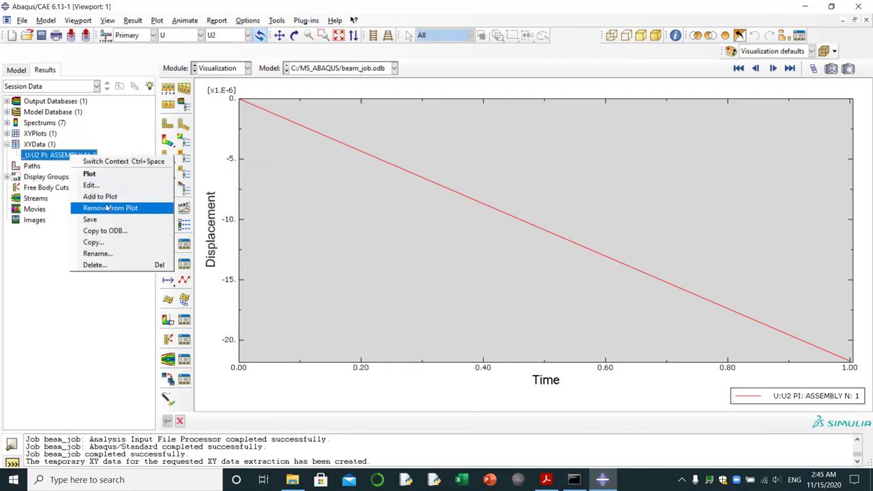
{"action": "left_click", "coordinate": [102, 187]}
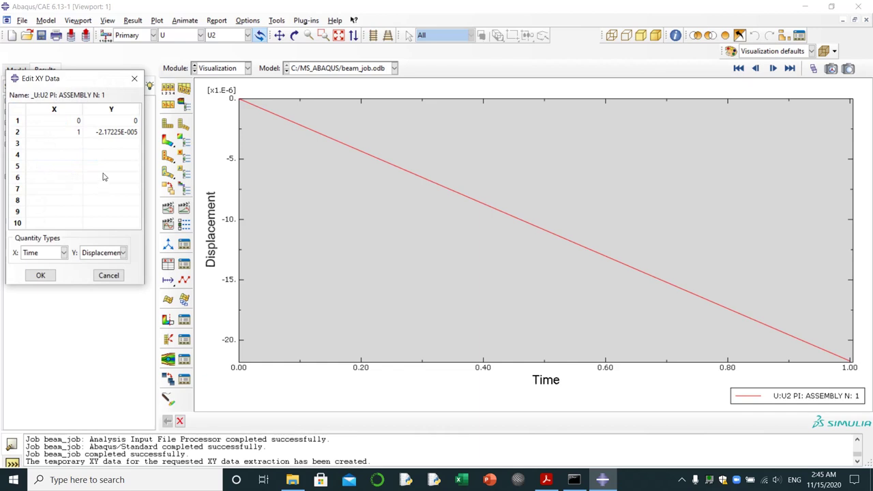